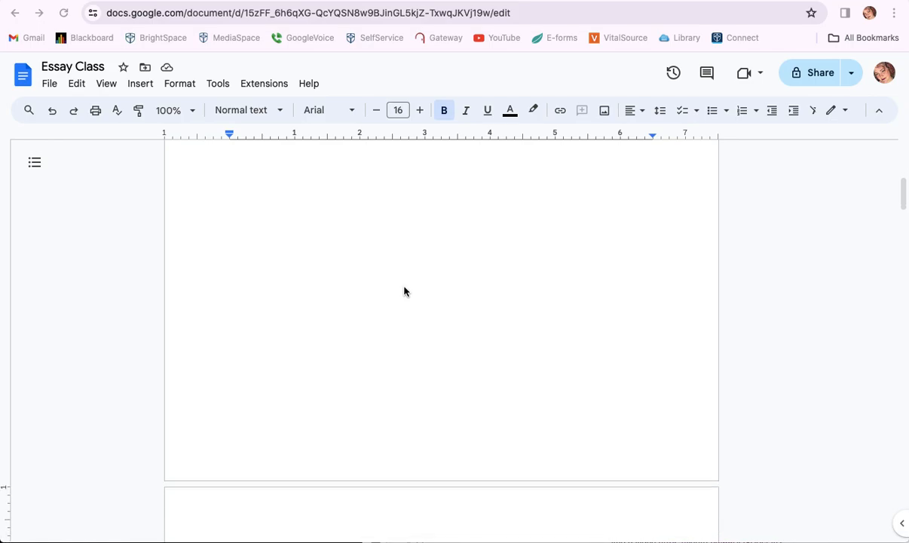
scroll(404, 291, down, 5)
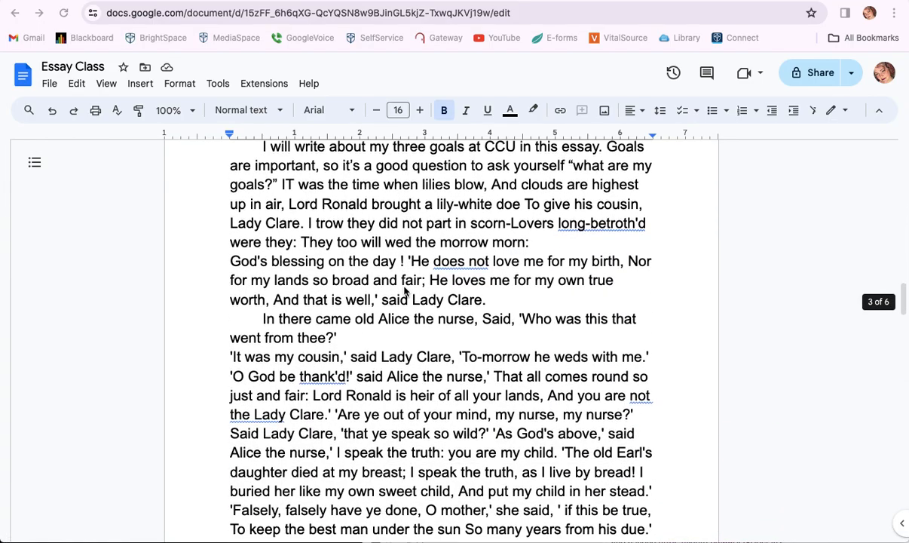
Scroll the Essay Class document back up to the title page at the top
scroll(404, 291, up, 7)
scroll(404, 291, up, 15)
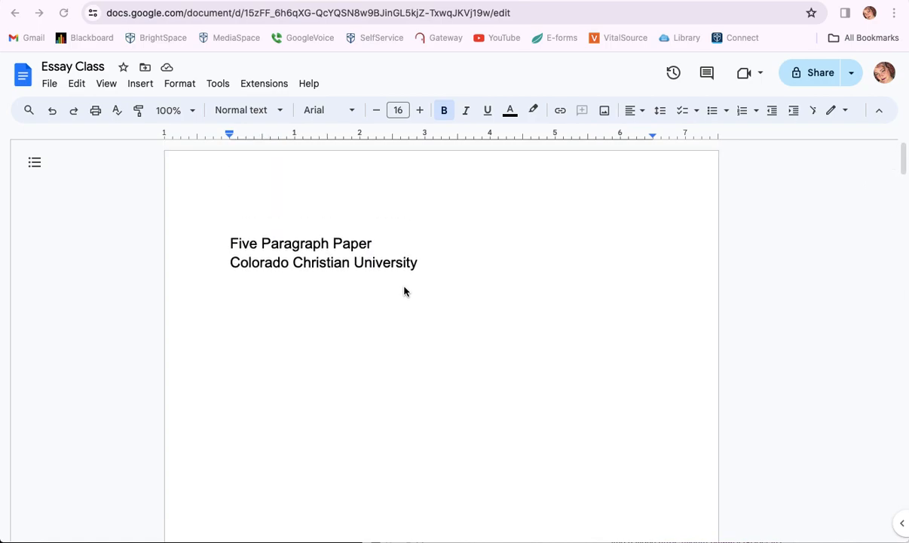
Add two blank lines after the title and type 'Student Name'
click(231, 245)
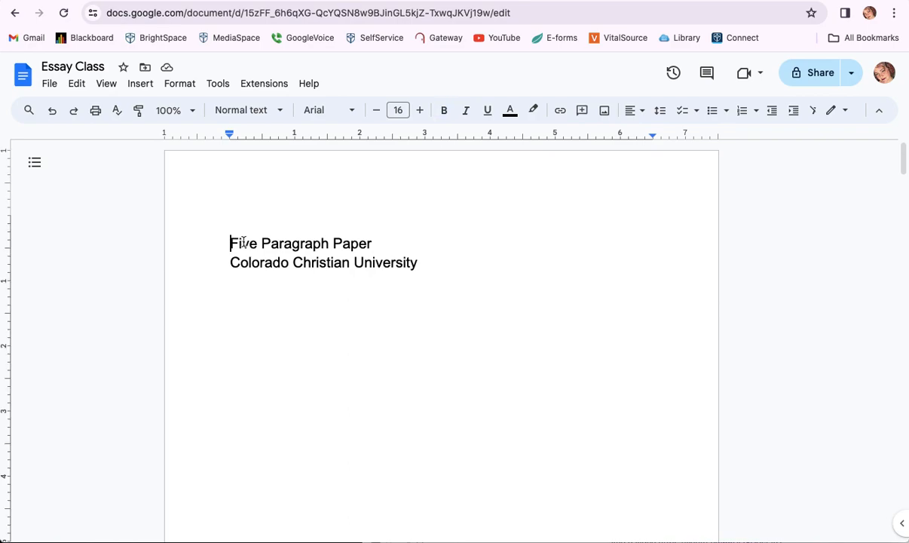
click(373, 244)
key(Return)
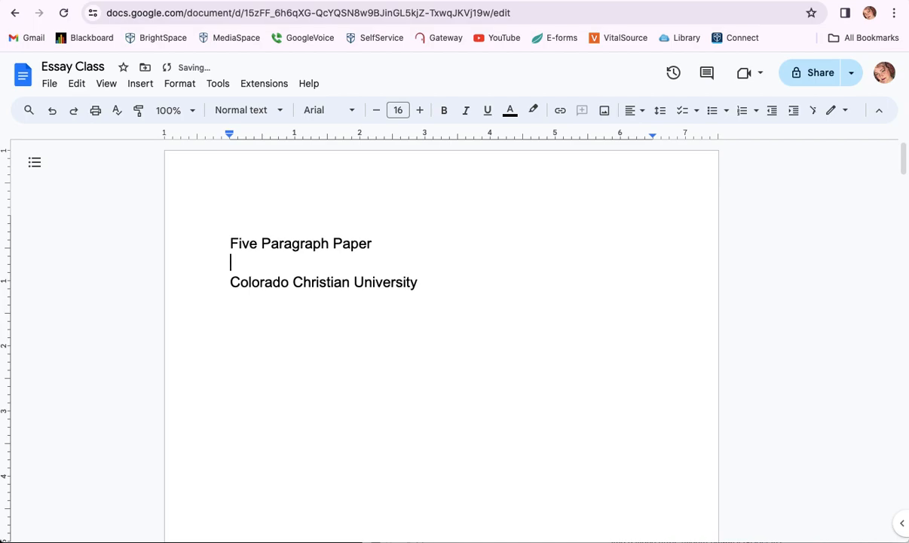
key(Return)
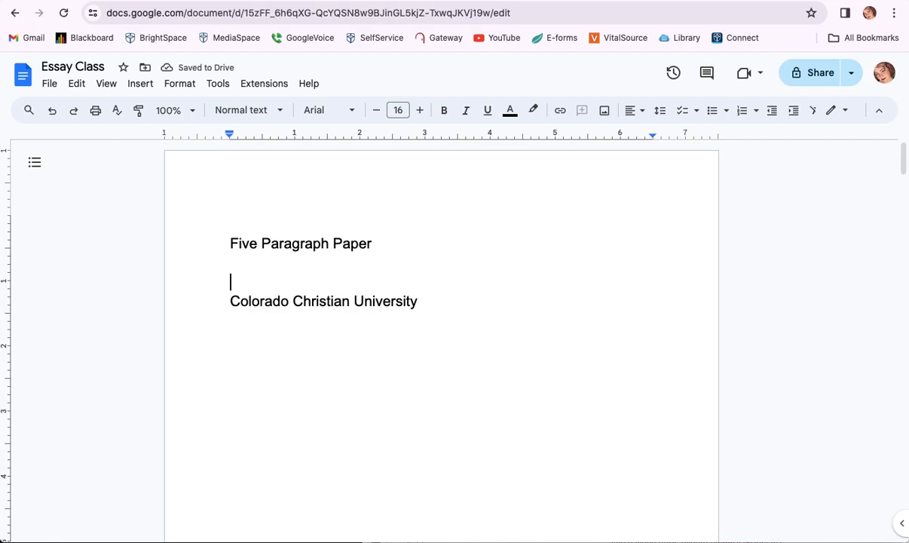
text(Student Name)
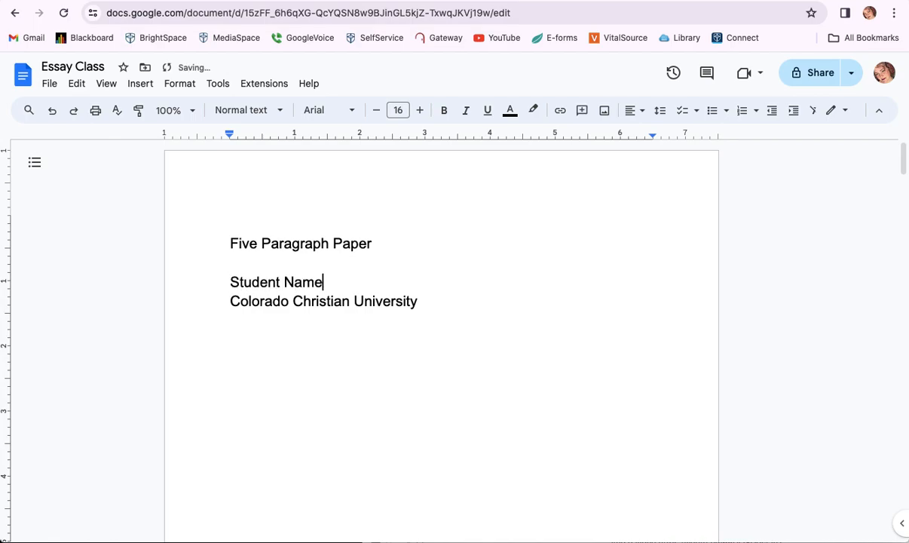
Add the non-bold course line 'ENG-103A-Introduction to Writing' below Colorado Christian University
key(Down)
key(Down)
key(super+b)
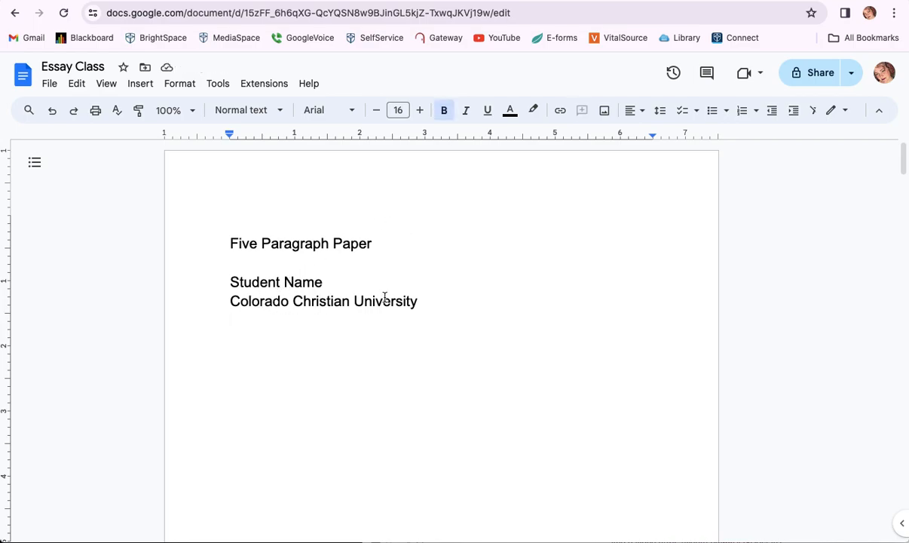
text(ENG1)
key(BackSpace)
key(BackSpace)
key(BackSpace)
key(BackSpace)
key(super+b)
text(ENG)
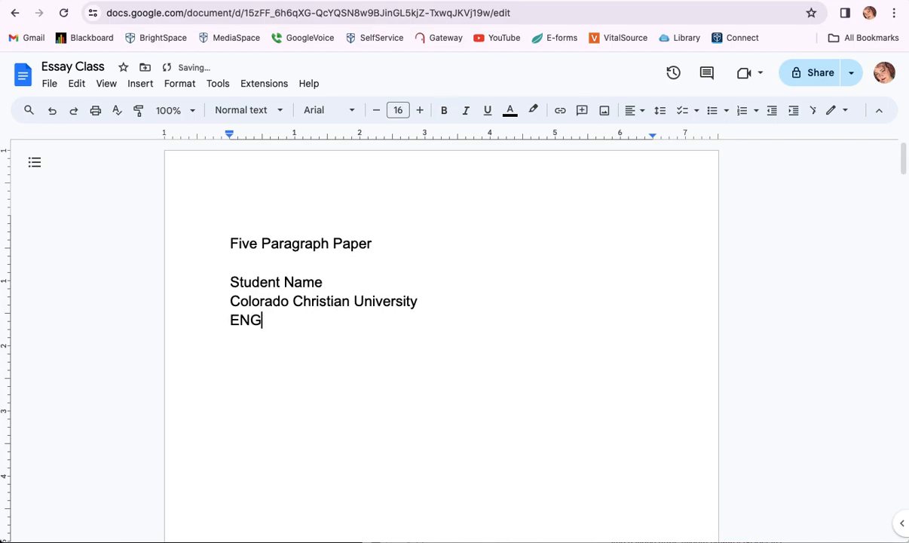
key(BackSpace)
key(BackSpace)
text(nglish 1-3)
key(BackSpace)
key(BackSpace)
text(03)
key(BackSpace)
key(BackSpace)
key(BackSpace)
key(BackSpace)
key(BackSpace)
key(BackSpace)
key(BackSpace)
key(BackSpace)
key(BackSpace)
key(BackSpace)
key(BackSpace)
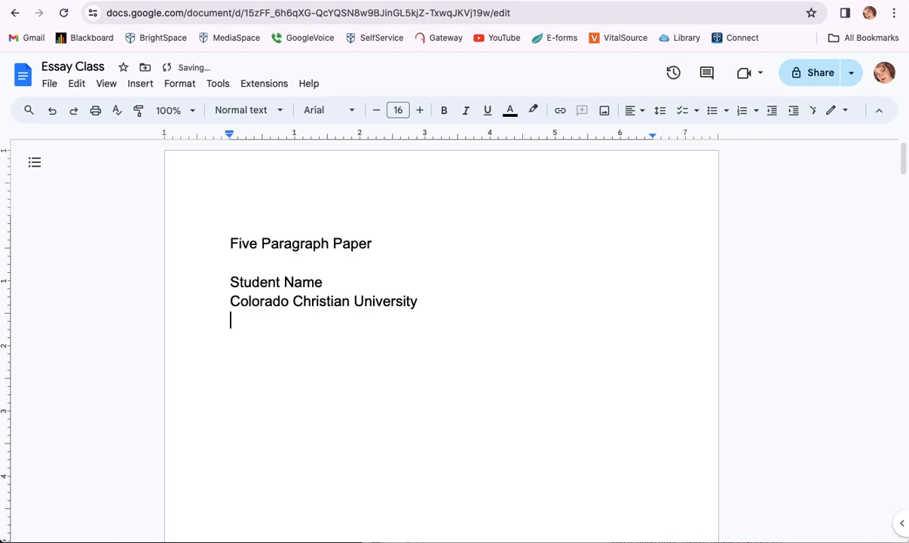
text(ENG-103)
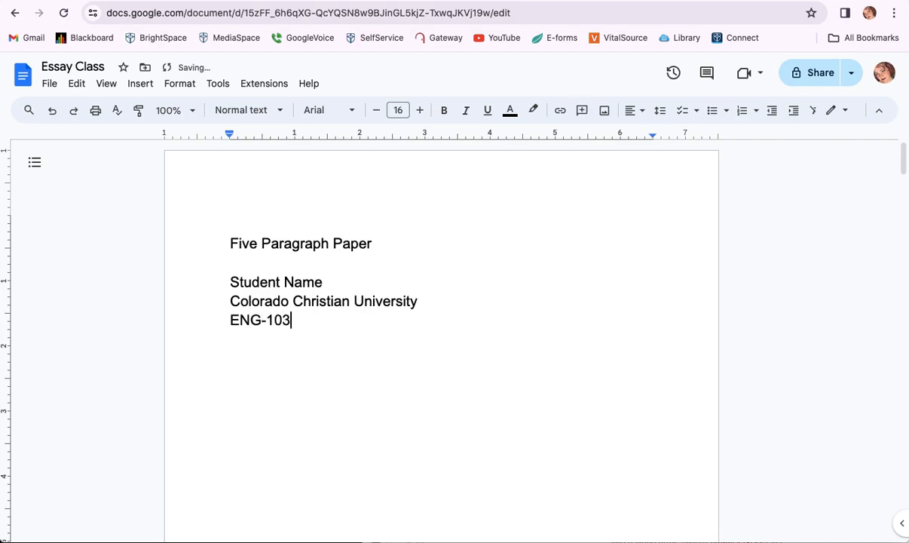
text(A-)
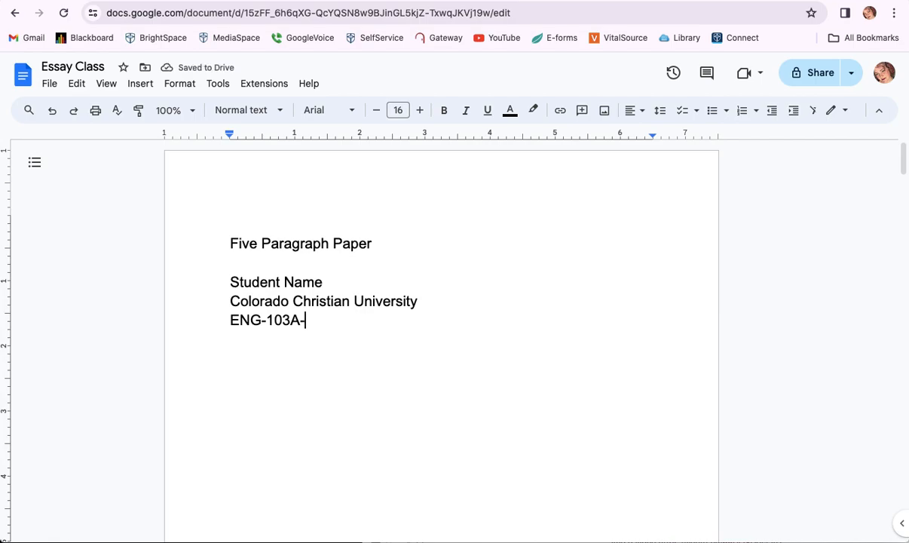
text(Into)
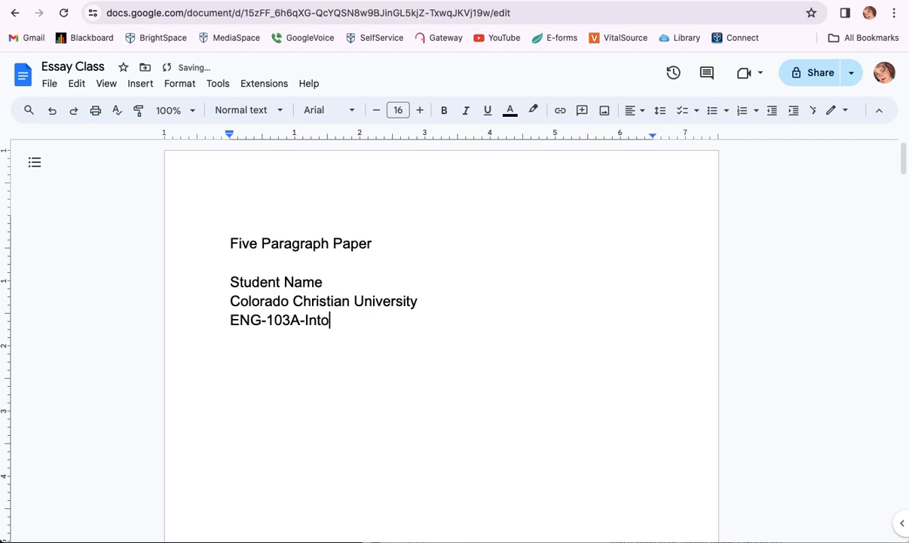
key(BackSpace)
text(roduction to )
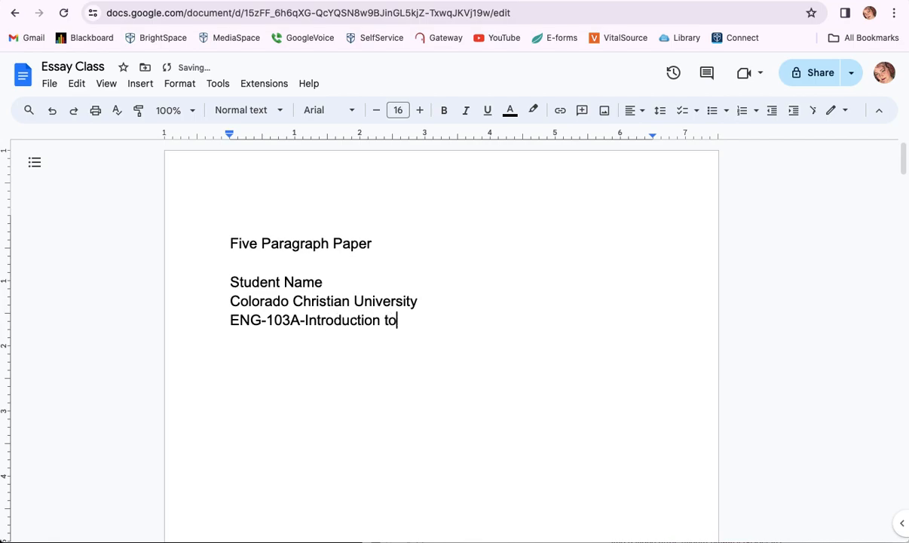
text(Writing)
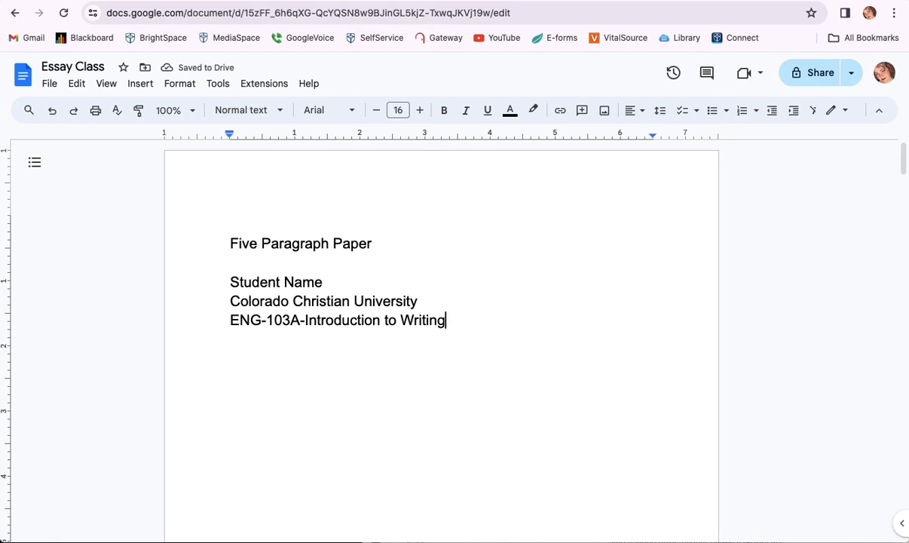
key(Return)
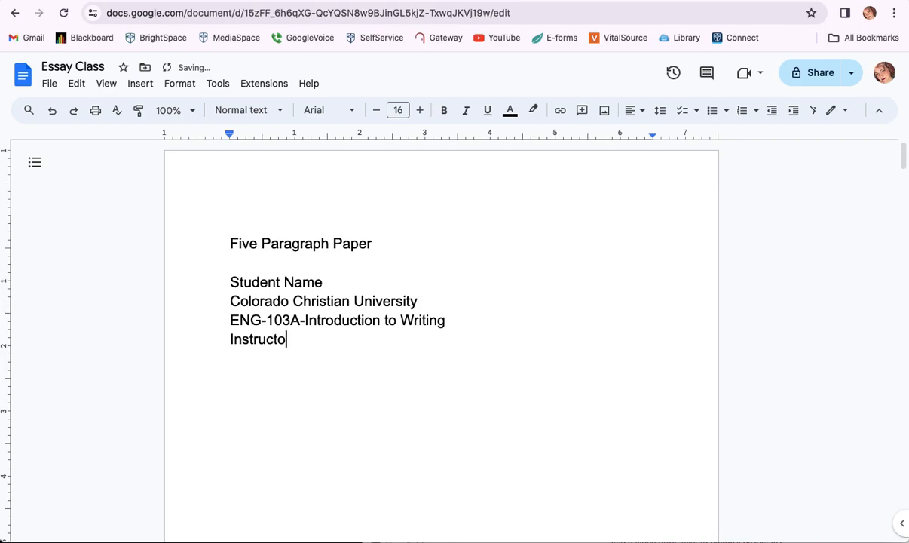
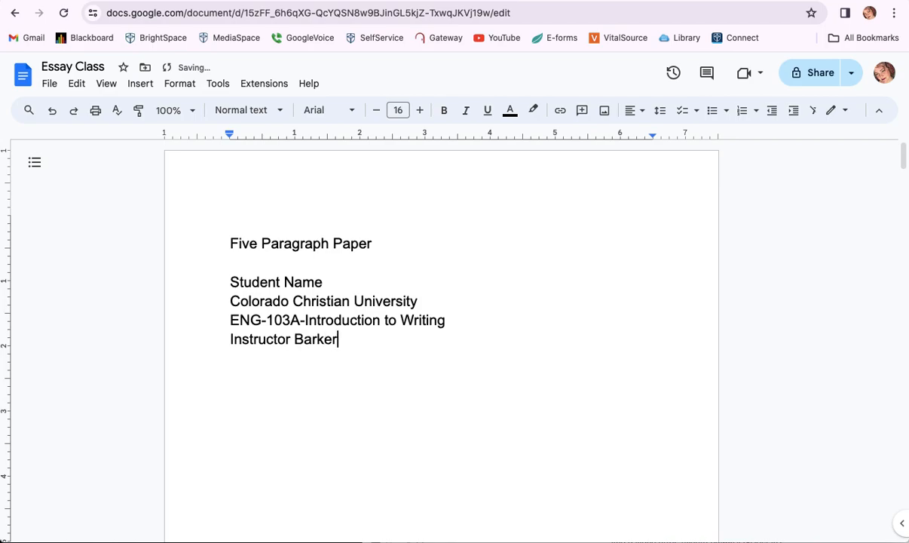
Type the instructor's full name on the line below the course line
double_click(262, 340)
text(Clare)
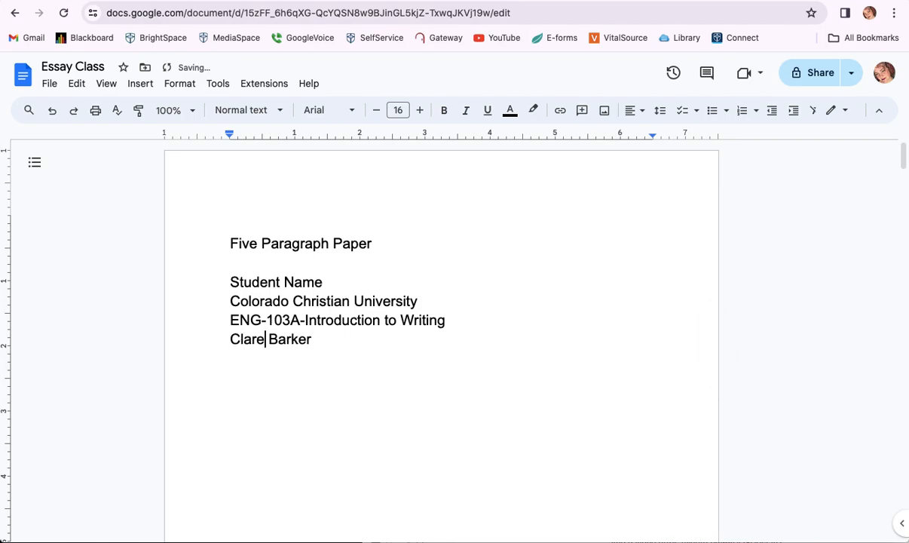
double_click(248, 340)
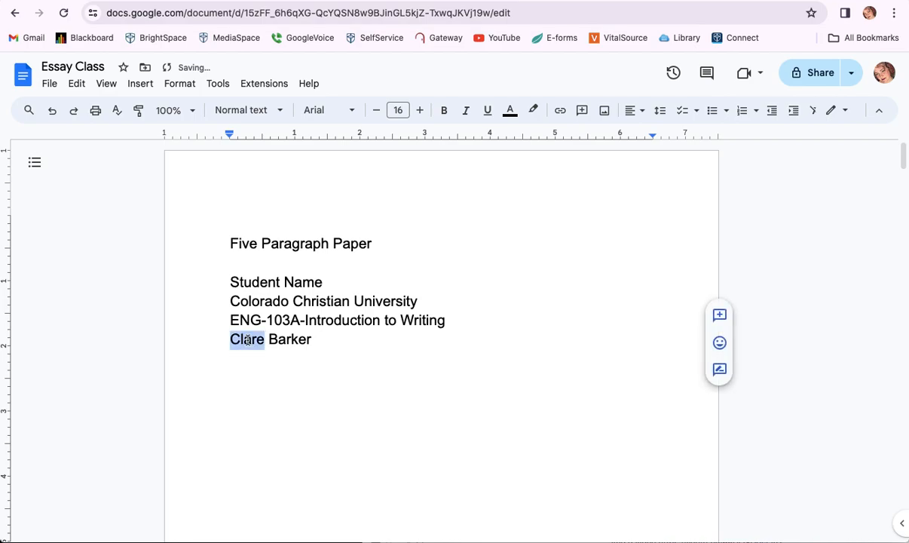
shift+click(310, 340)
text(Prof.)
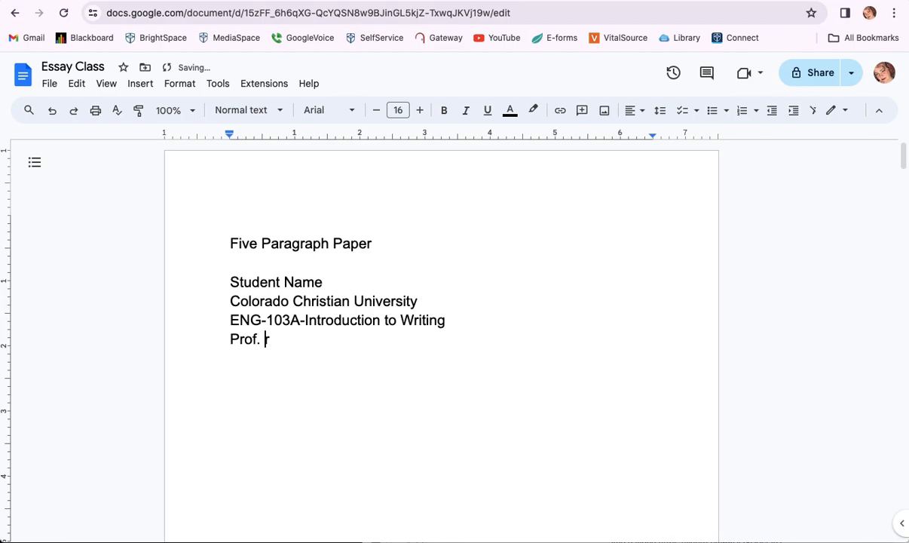
text( Person)
key(BackSpace)
shift+click(229, 338)
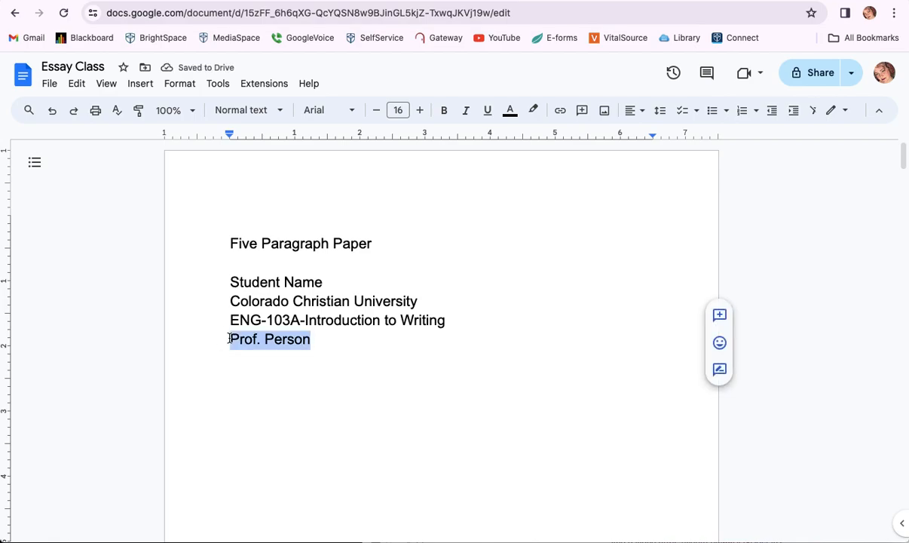
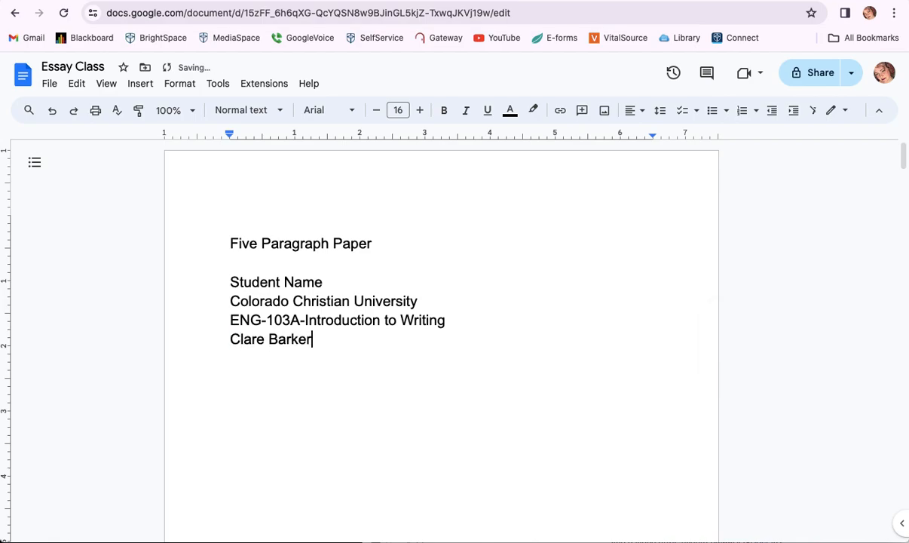
Add the date 'April 5, 2024' on the next line
key(Return)
text(April 5 2024)
key(Left)
key(Left)
key(Left)
key(Left)
key(Left)
text(,)
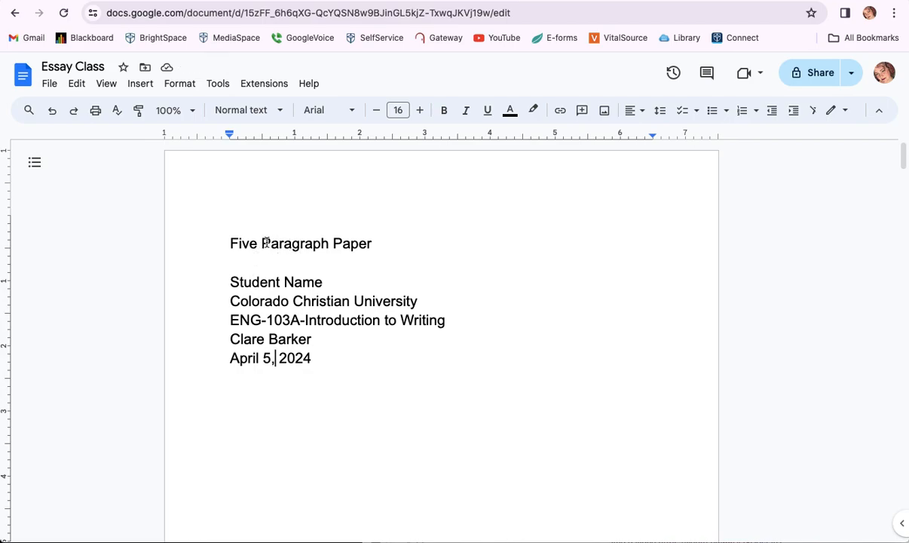
Make the 'Five Paragraph Paper' title bold
triple_click(265, 242)
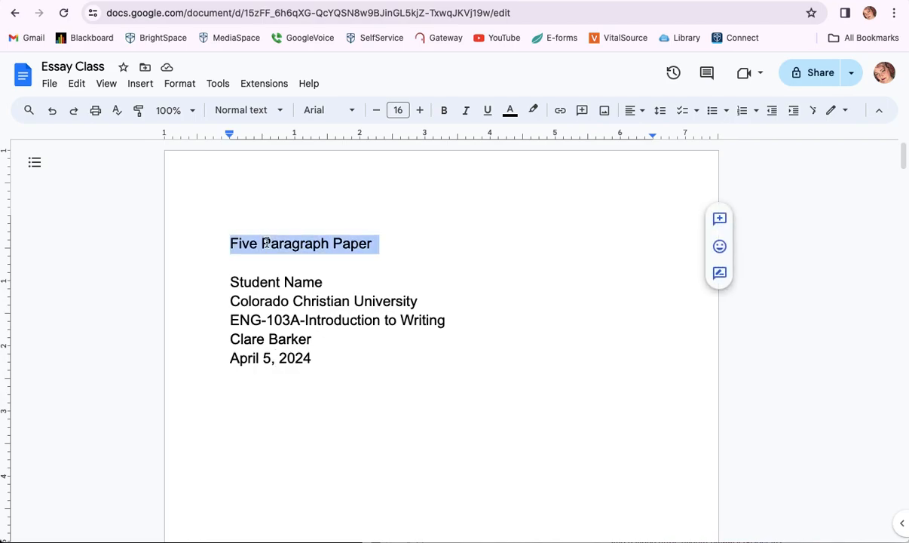
click(371, 243)
drag(371, 244, 230, 242)
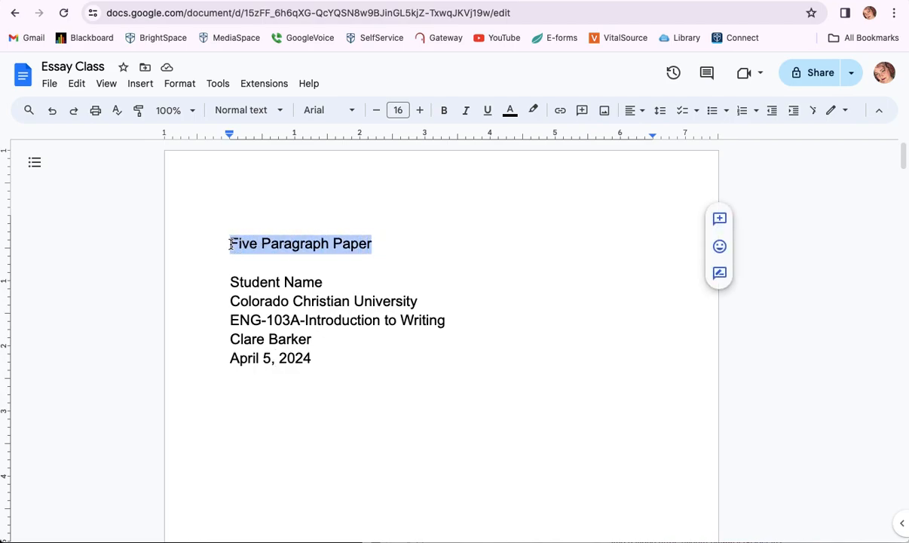
click(445, 111)
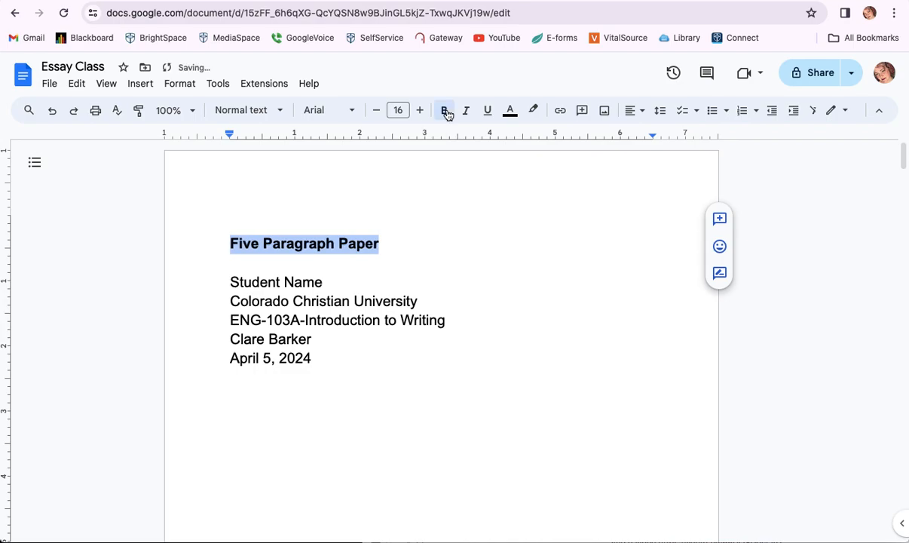
Turn on View > Show non-printing characters to reveal paragraph marks
click(228, 245)
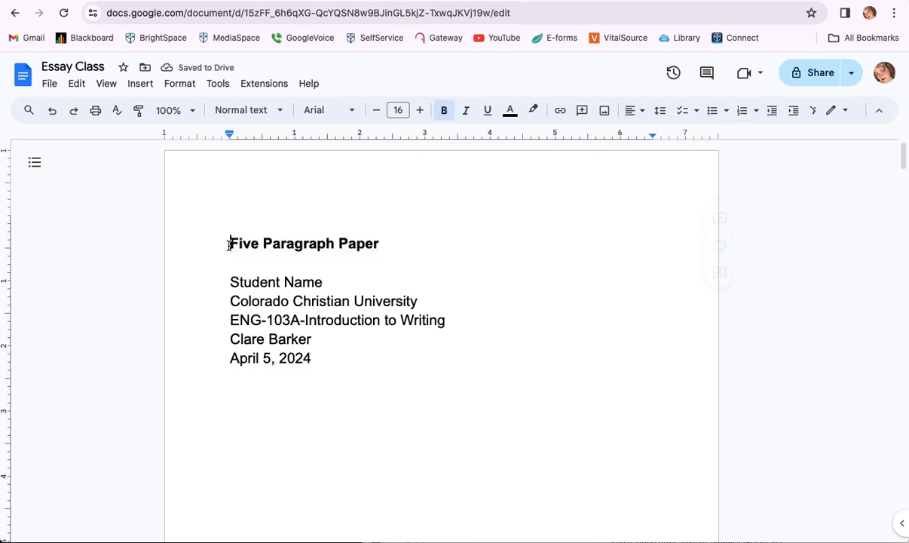
click(106, 84)
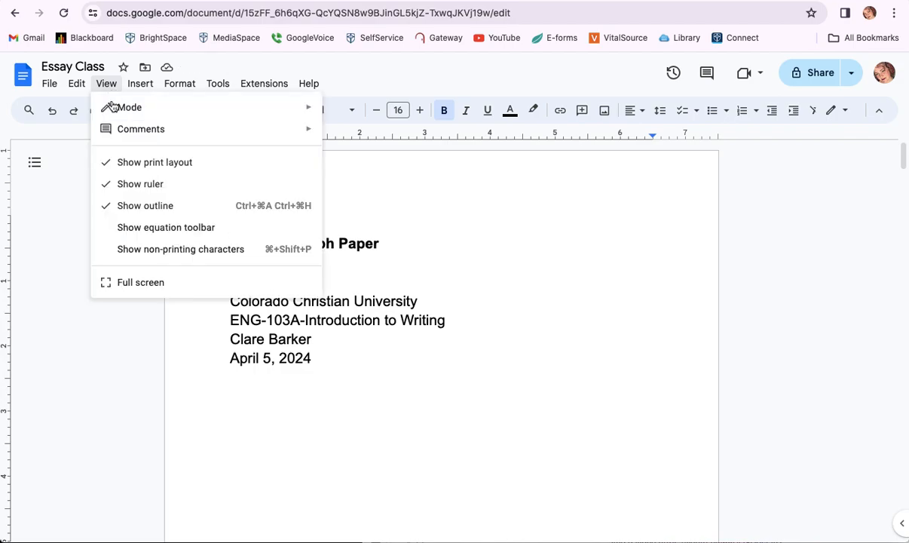
click(133, 251)
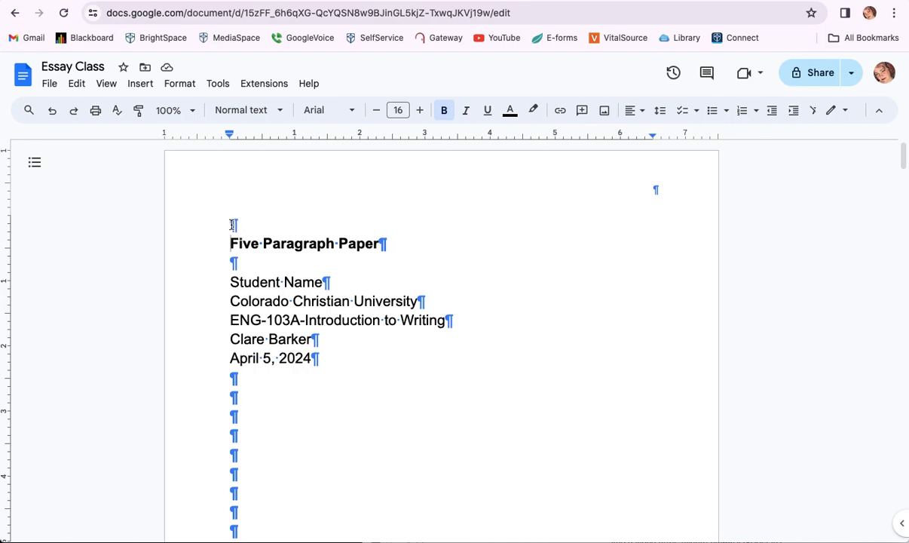
Adjust the empty lines above the title so exactly three remain
click(239, 222)
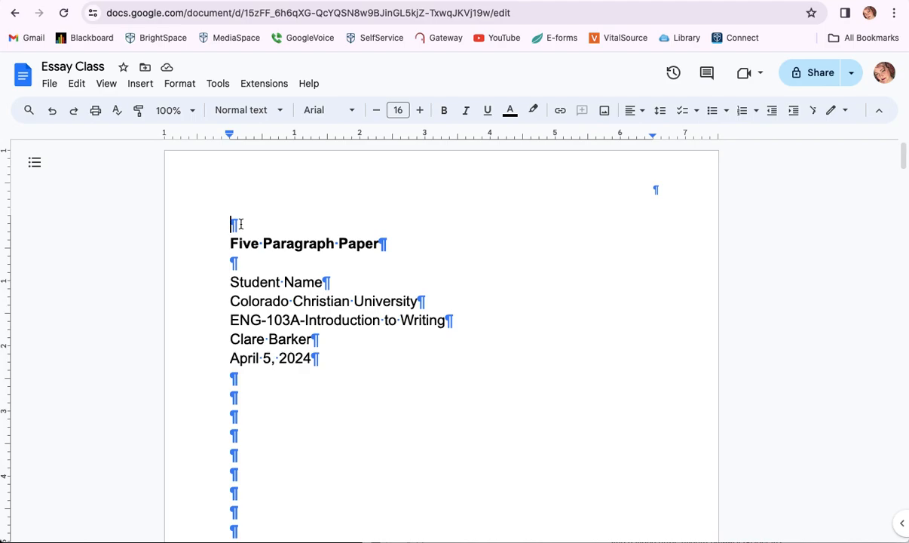
key(Return)
key(Return)
key(Return)
key(Return)
key(Return)
key(Return)
key(Return)
key(Return)
key(Return)
key(Return)
key(BackSpace)
key(BackSpace)
key(BackSpace)
key(BackSpace)
key(BackSpace)
key(BackSpace)
key(BackSpace)
key(BackSpace)
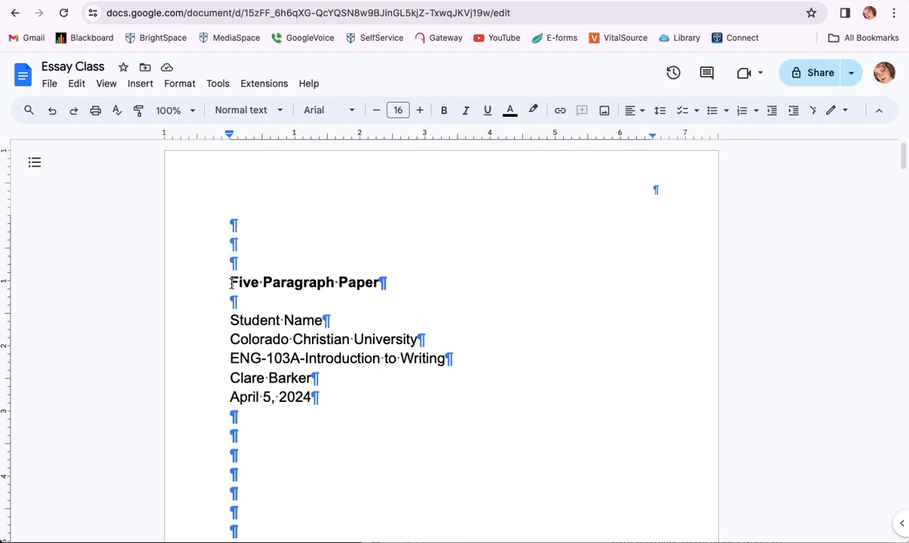
Center-align the title, student name, university, course, instructor and date lines
drag(231, 282, 316, 395)
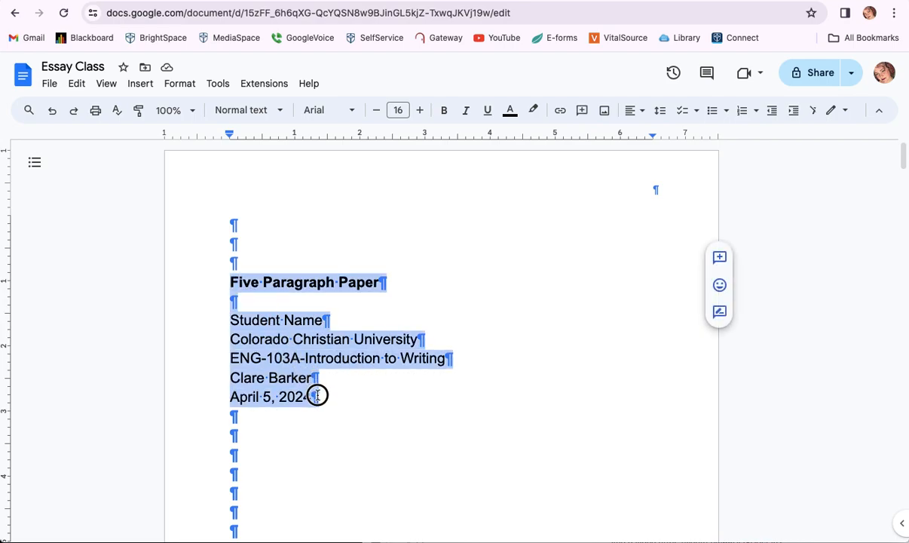
click(317, 395)
drag(312, 396, 223, 279)
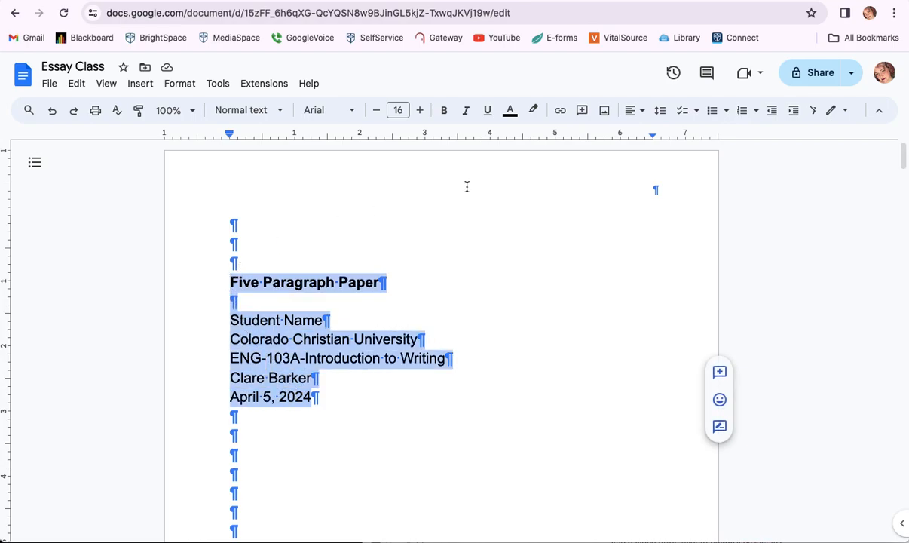
click(640, 111)
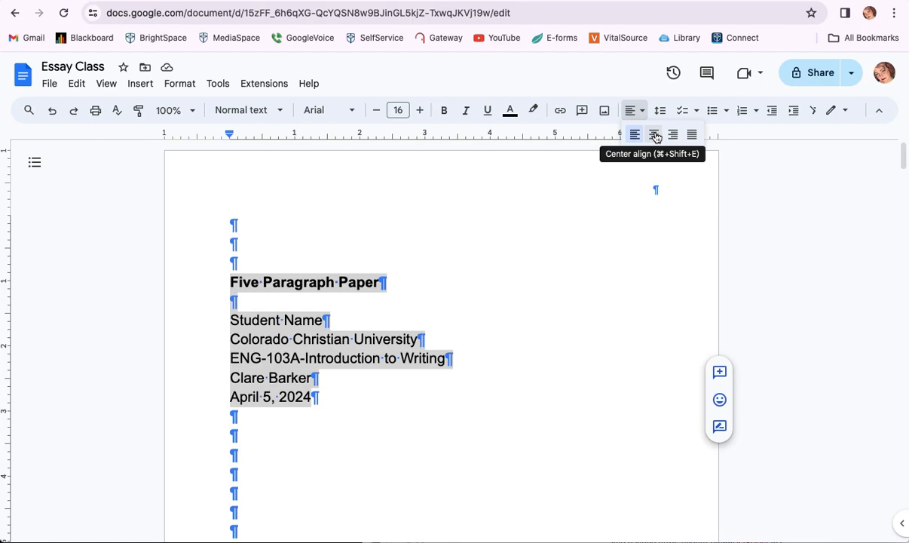
click(655, 135)
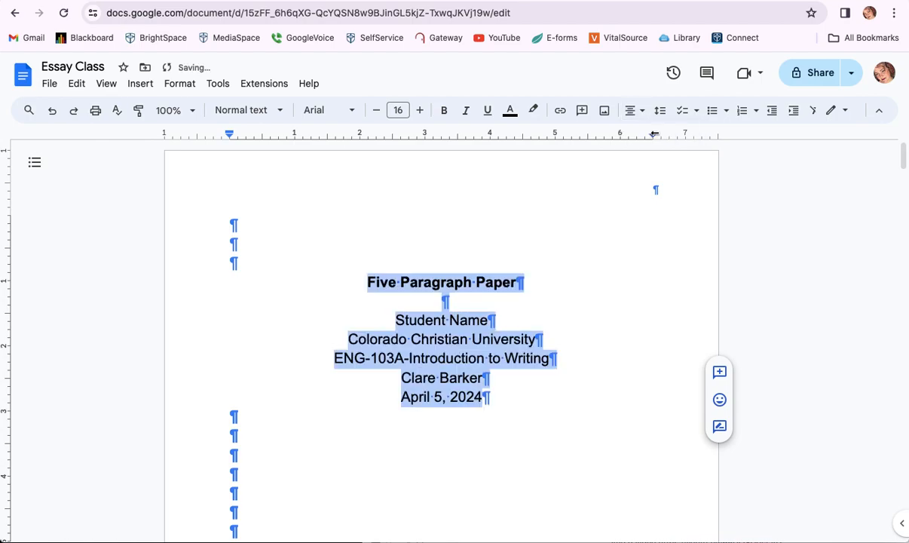
click(178, 86)
mouse_move(199, 153)
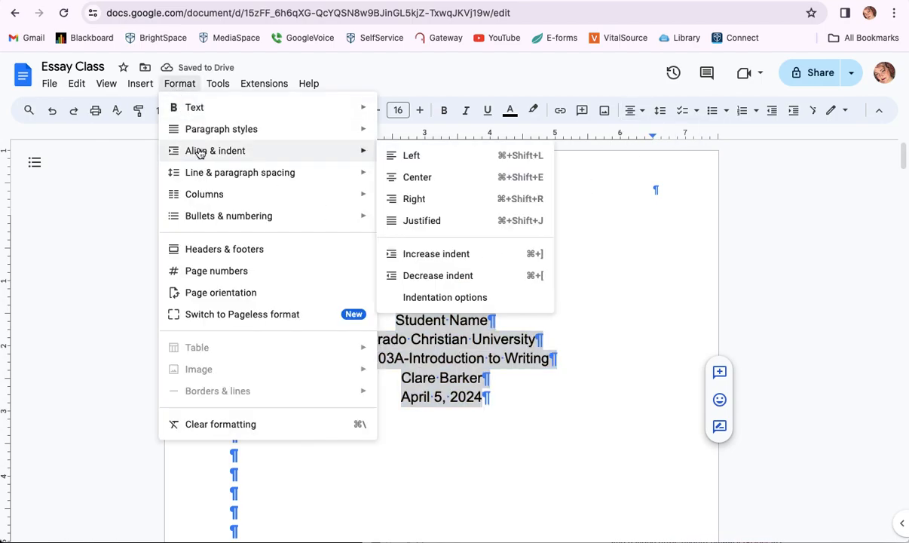
click(414, 178)
click(459, 286)
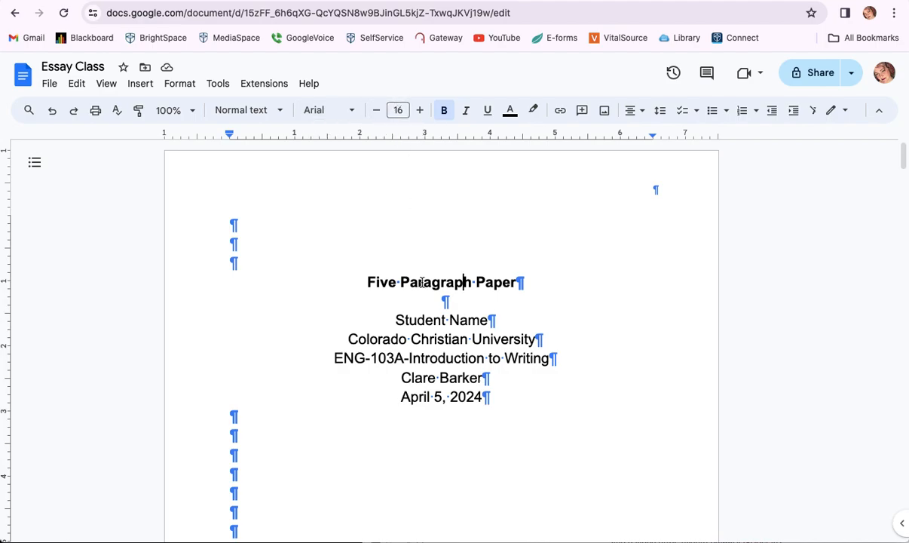
key(ctrl+a)
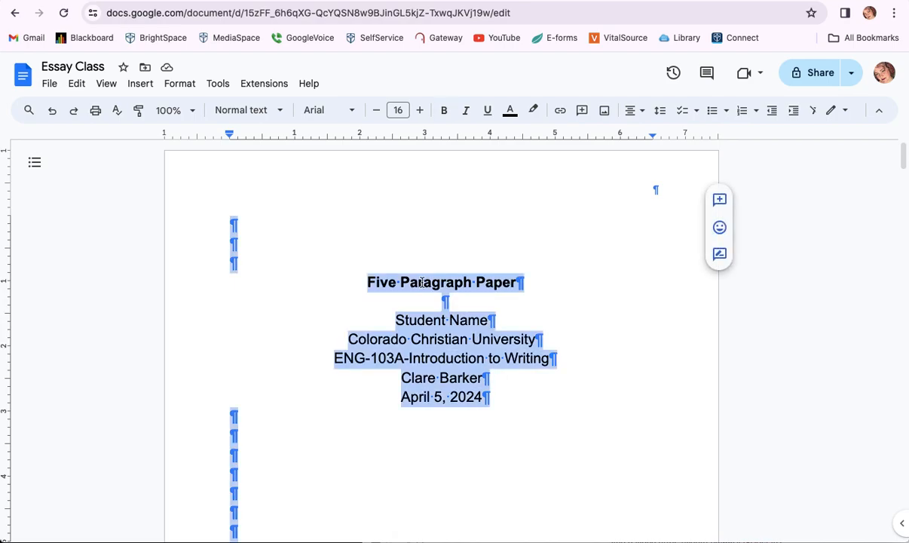
click(383, 318)
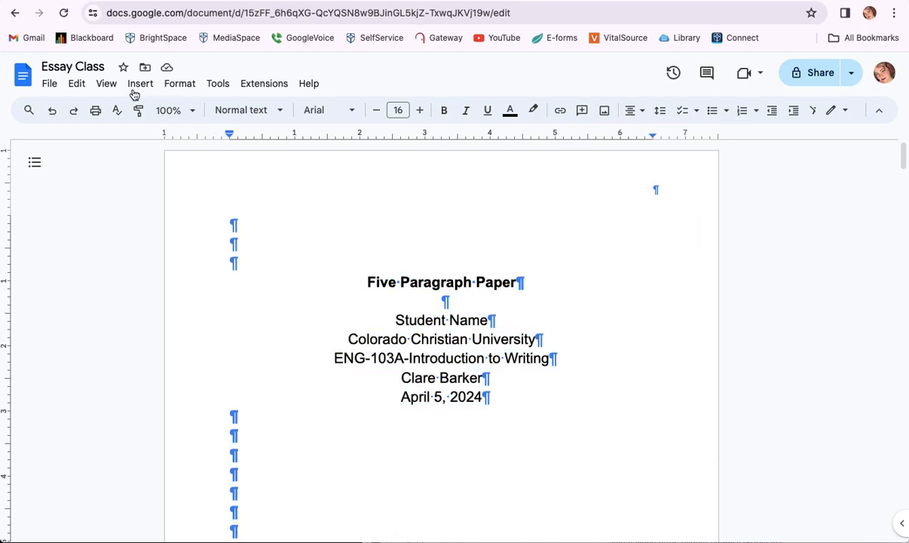
click(106, 83)
Select the whole document and change it to Times New Roman, size 12
mouse_move(76, 84)
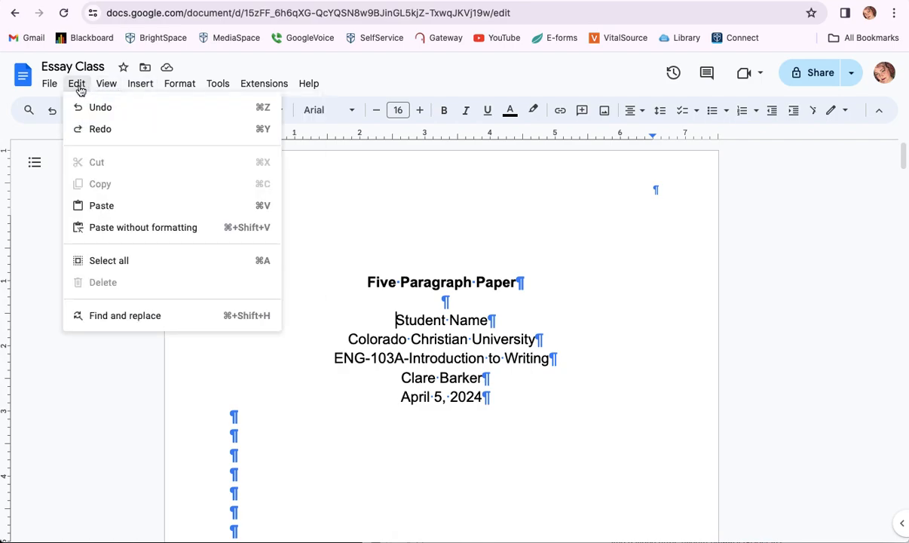
click(106, 261)
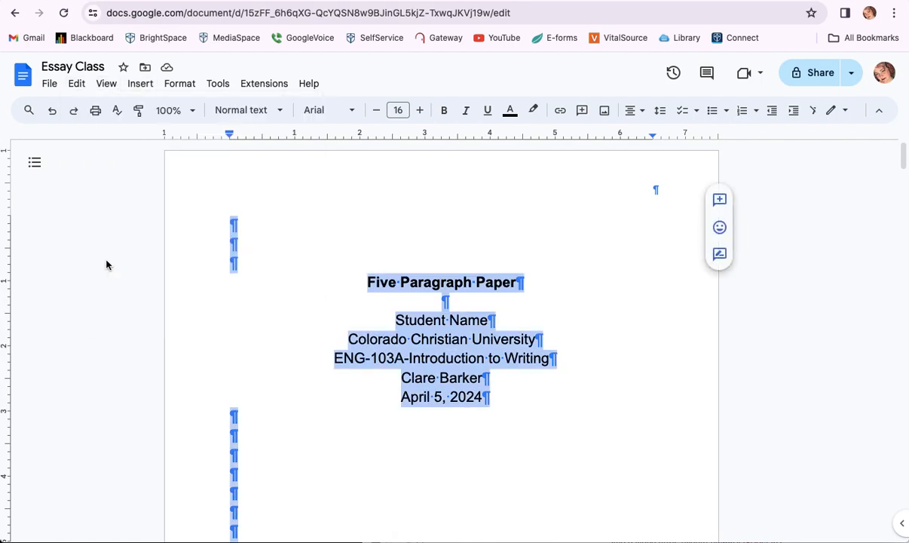
click(351, 113)
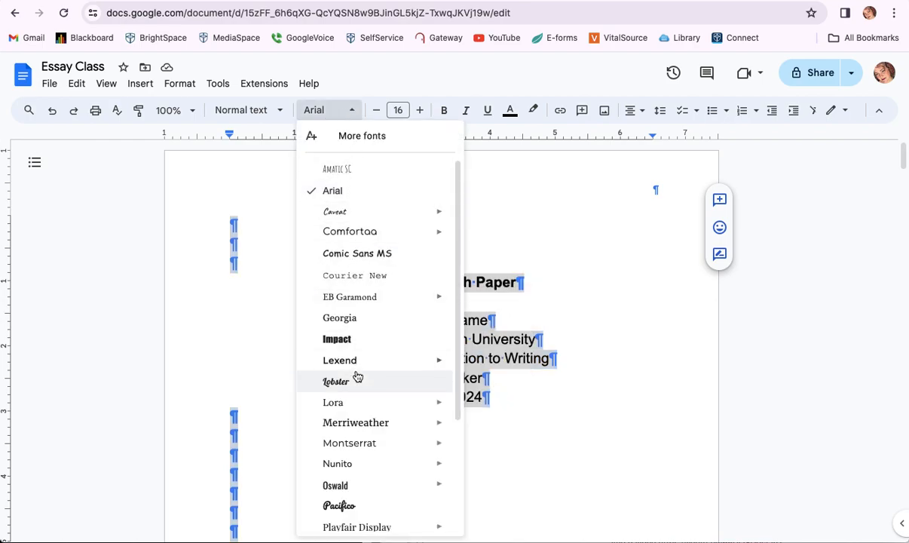
scroll(355, 374, down, 3)
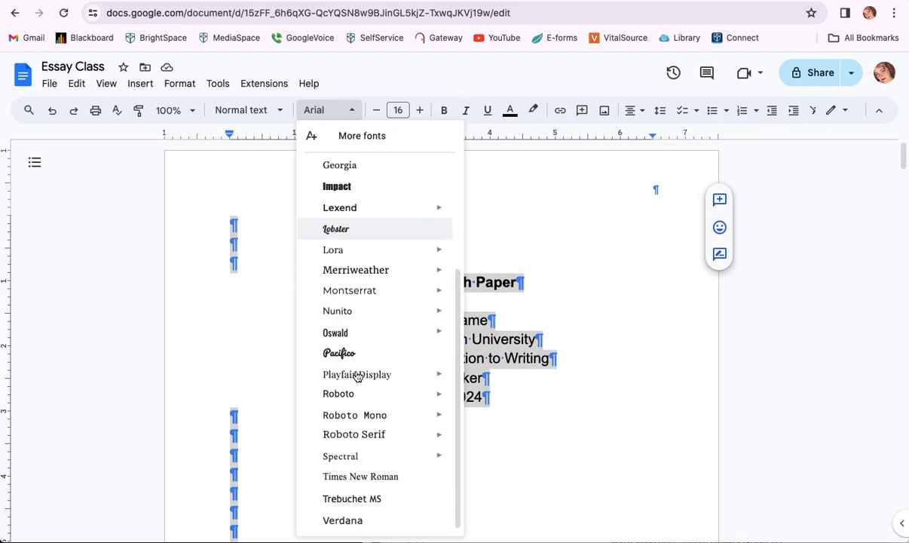
click(358, 480)
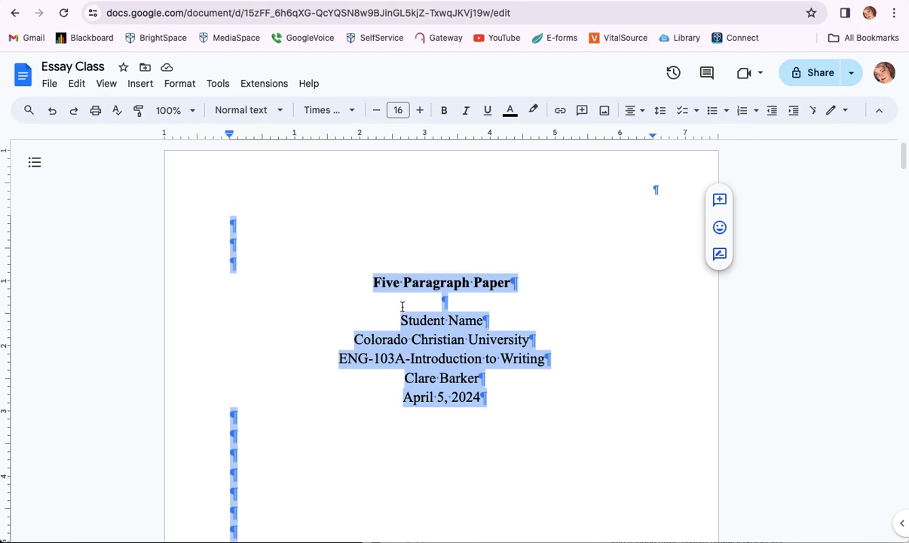
click(378, 111)
click(379, 111)
click(378, 111)
click(377, 111)
click(378, 111)
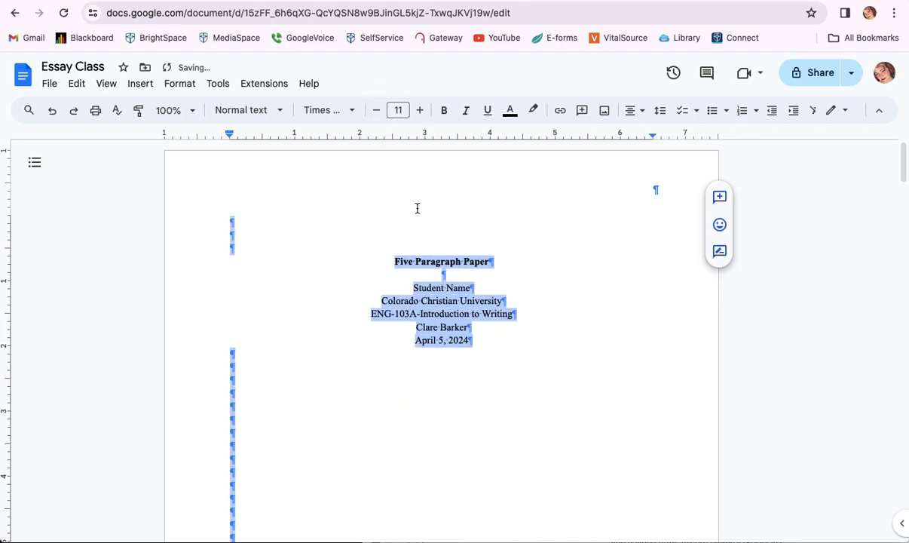
click(420, 110)
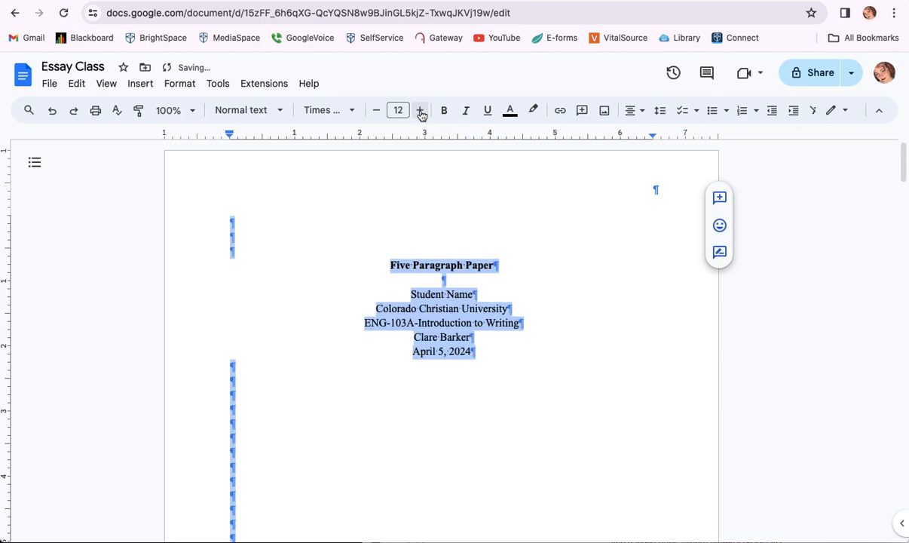
click(487, 356)
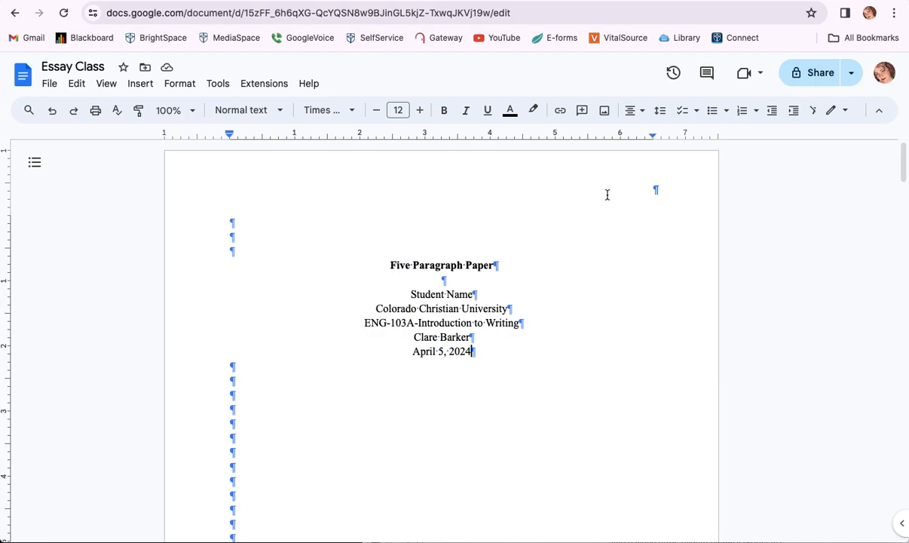
Open the header and insert page numbers at the top right of every page
key(ctrl+Home)
double_click(658, 189)
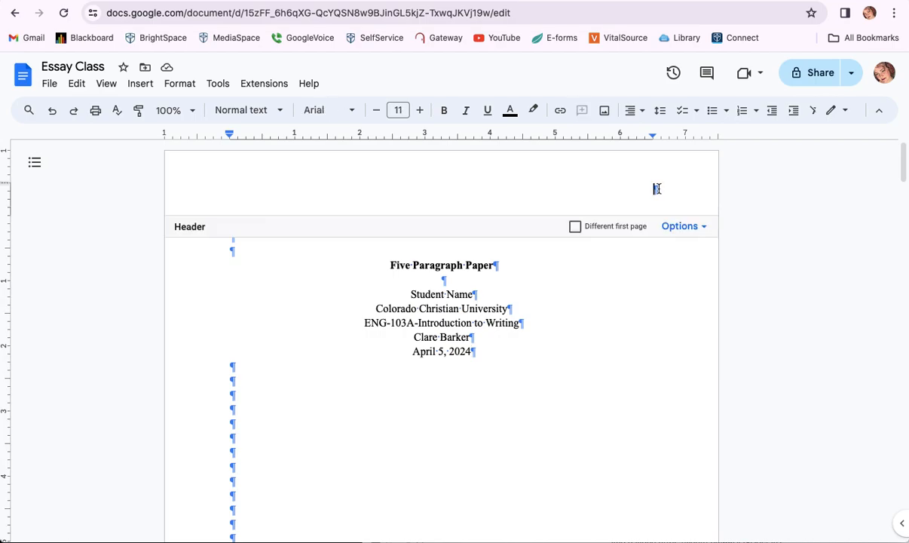
click(701, 228)
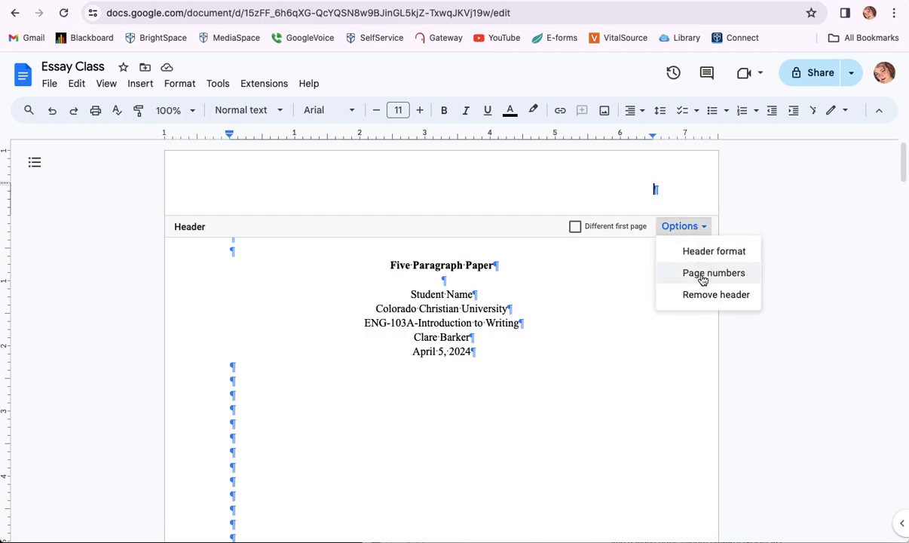
click(605, 193)
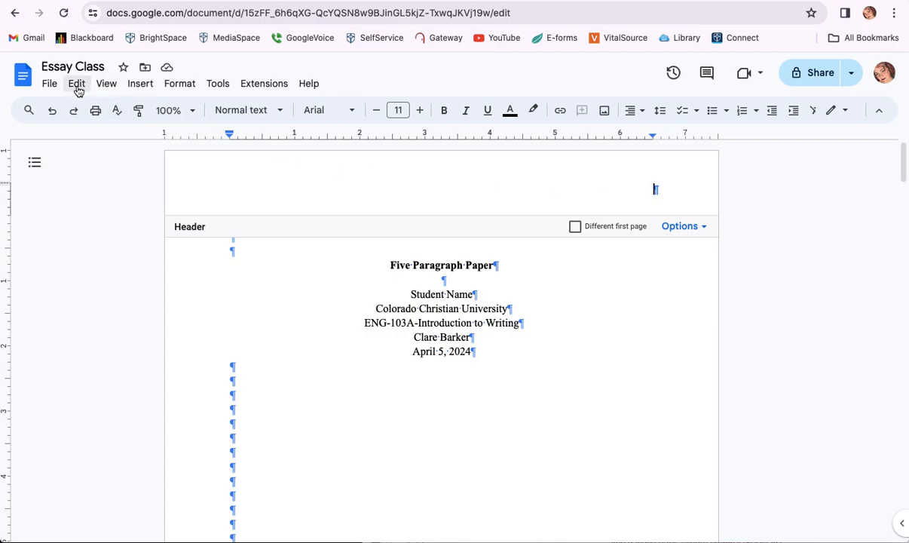
click(140, 84)
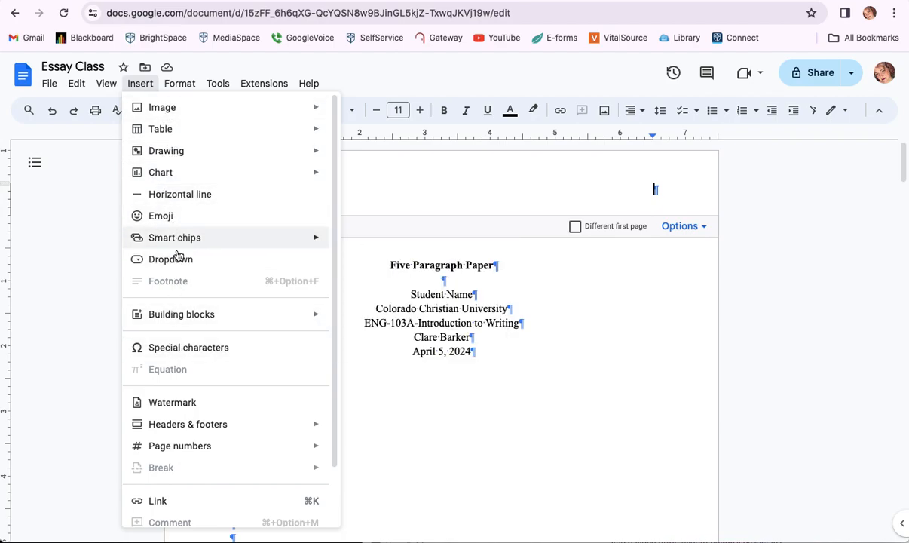
mouse_move(179, 443)
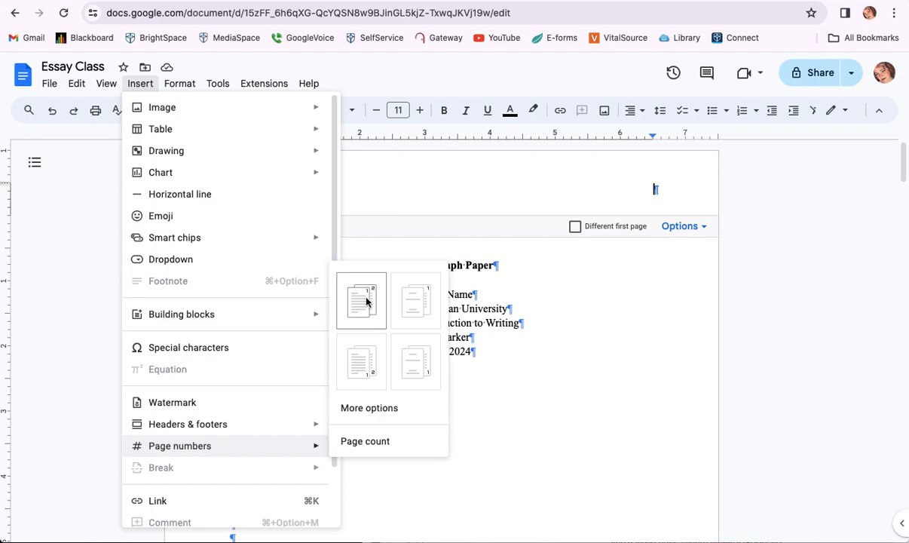
click(366, 301)
Delete the empty lines so the essay's first paragraph follows 'April 5, 2024'
click(584, 306)
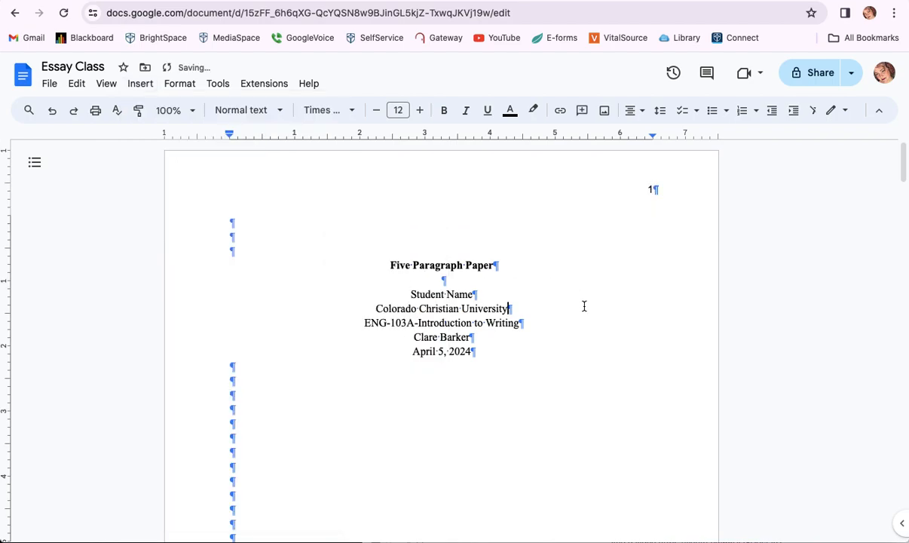
scroll(528, 315, down, 1)
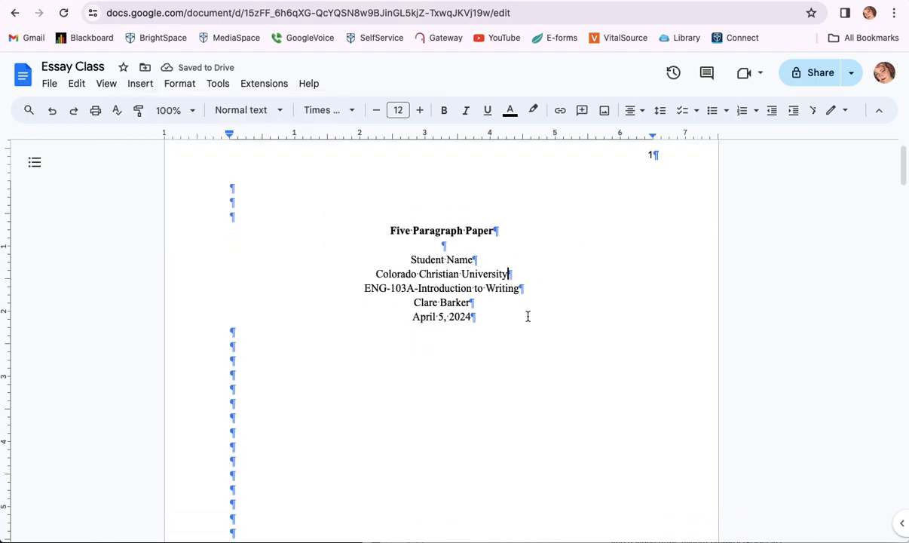
scroll(528, 315, down, 5)
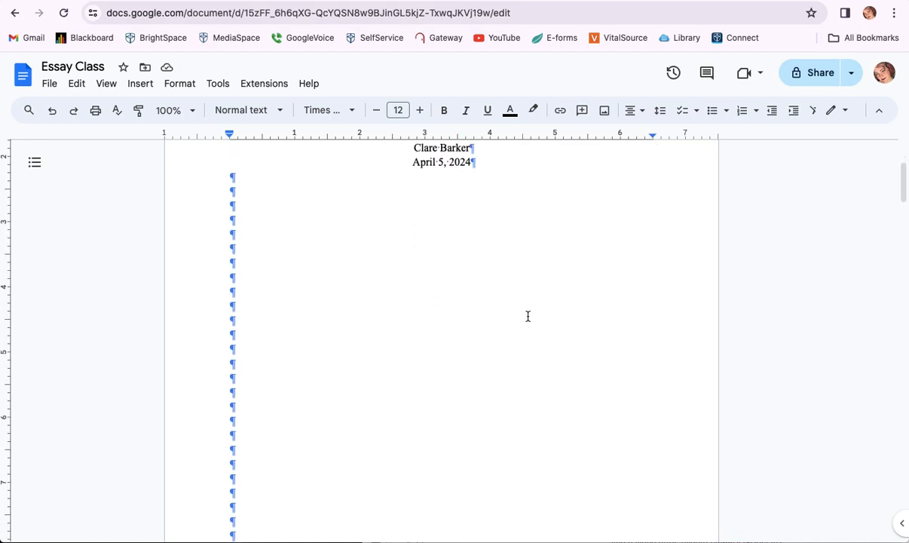
scroll(286, 432, down, 15)
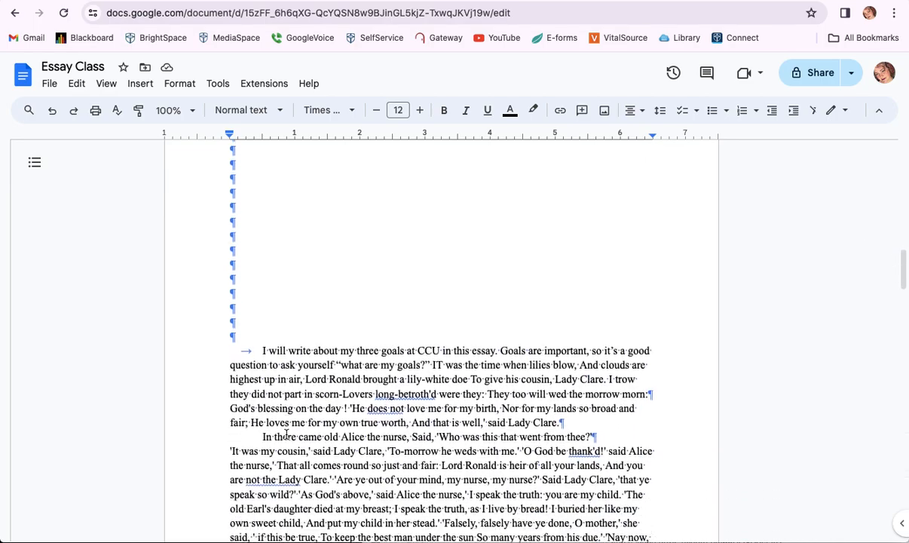
scroll(286, 434, down, 1)
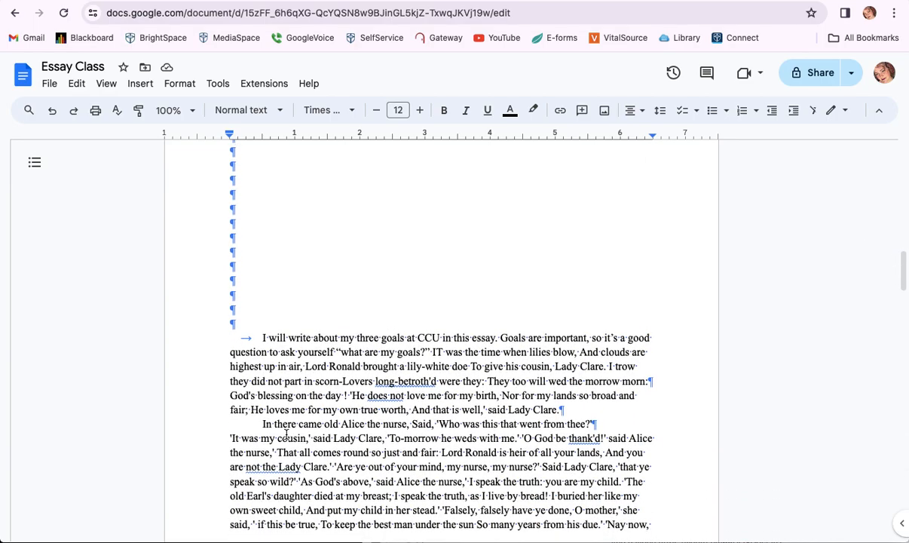
click(301, 306)
key(BackSpace)
key(BackSpace)
key(BackSpace)
key(BackSpace)
key(BackSpace)
key(BackSpace)
key(BackSpace)
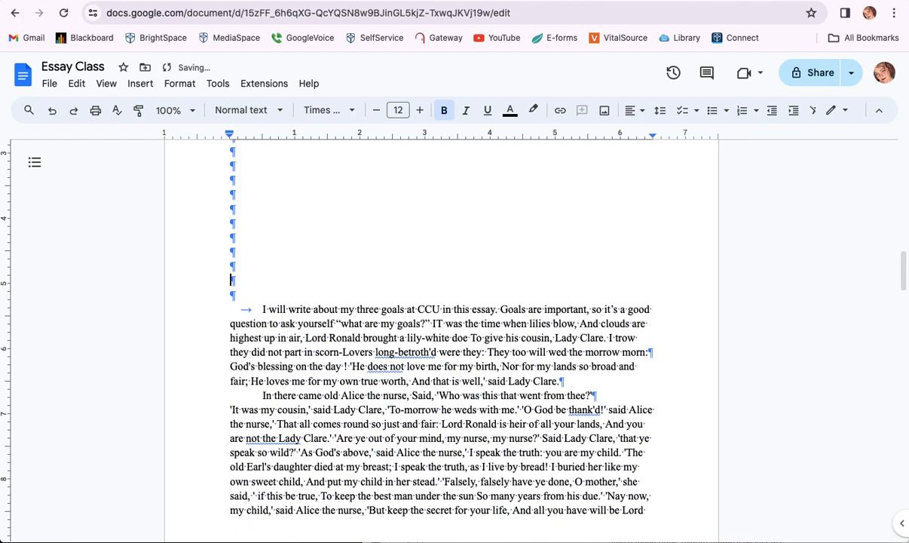
key(Return)
key(Return)
key(Return)
key(Return)
key(Return)
key(Return)
key(Return)
scroll(441, 340, up, 2)
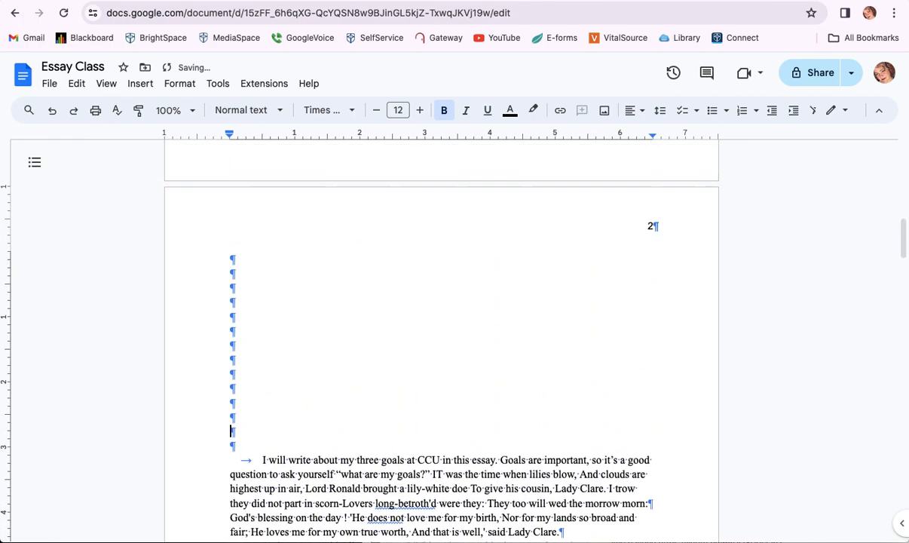
key(BackSpace)
key(BackSpace)
key(BackSpace)
key(BackSpace)
key(BackSpace)
key(BackSpace)
key(BackSpace)
key(BackSpace)
key(BackSpace)
key(BackSpace)
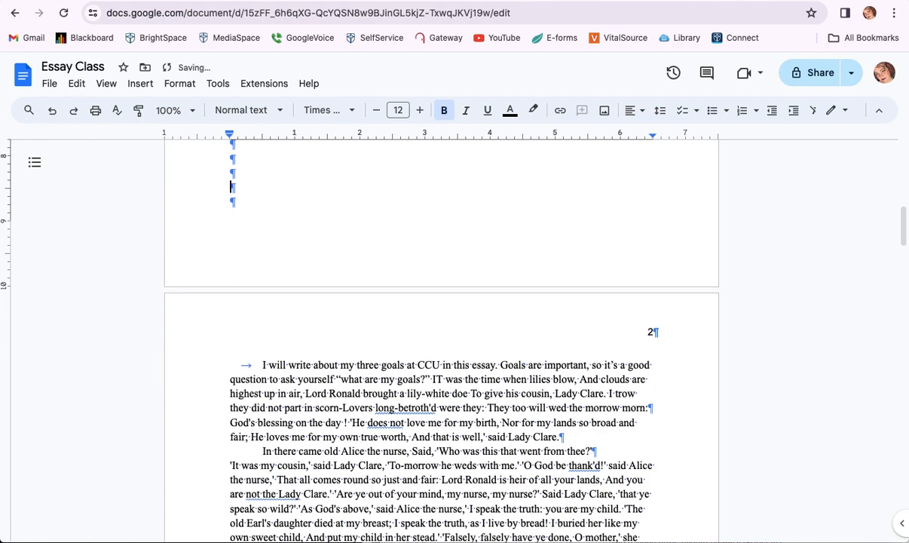
key(BackSpace)
key(BackSpace)
key(BackSpace)
key(BackSpace)
key(BackSpace)
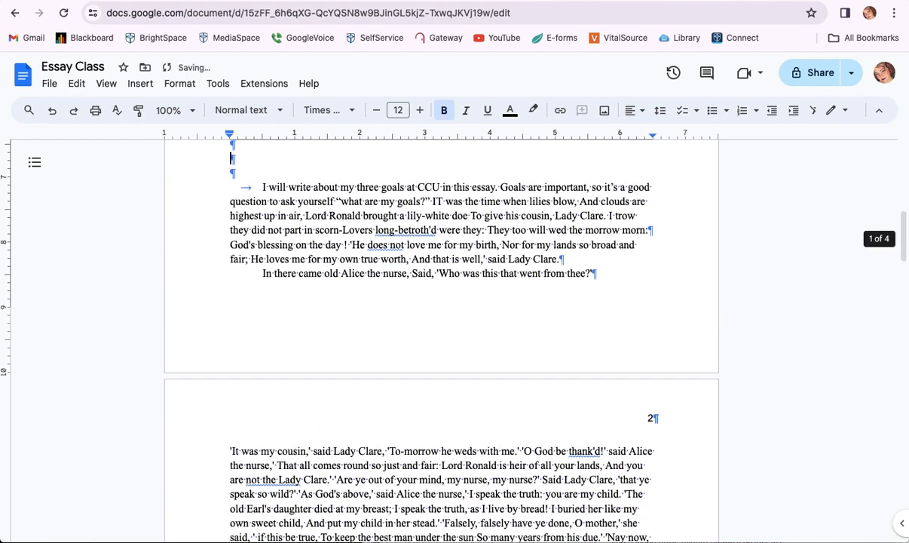
scroll(441, 339, up, 5)
key(BackSpace)
key(BackSpace)
key(BackSpace)
key(BackSpace)
key(BackSpace)
key(BackSpace)
key(BackSpace)
key(BackSpace)
key(BackSpace)
key(BackSpace)
key(BackSpace)
key(BackSpace)
key(BackSpace)
key(BackSpace)
key(BackSpace)
key(BackSpace)
key(BackSpace)
key(BackSpace)
key(BackSpace)
key(BackSpace)
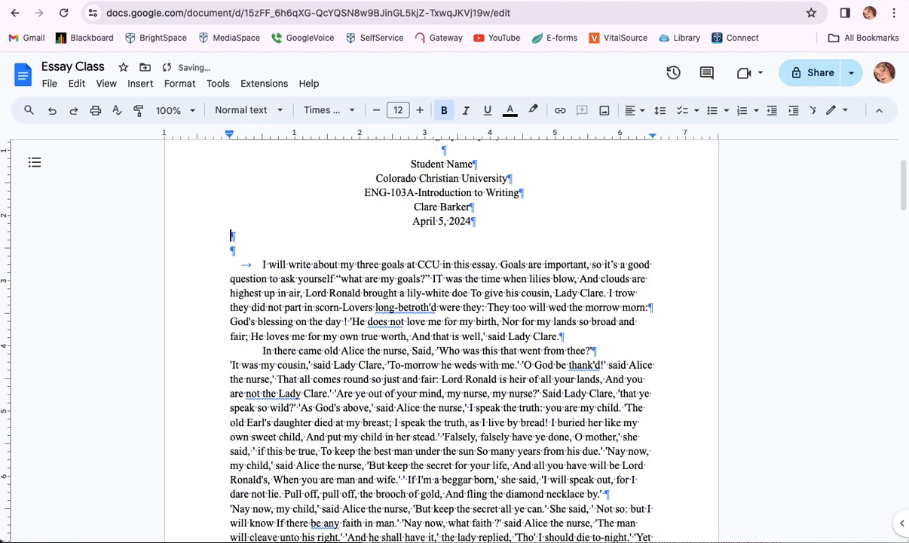
click(232, 236)
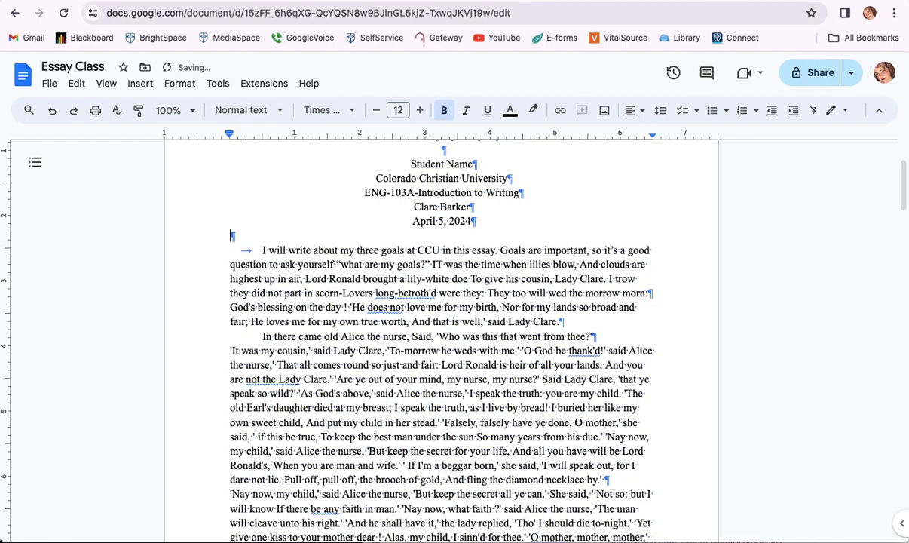
key(Delete)
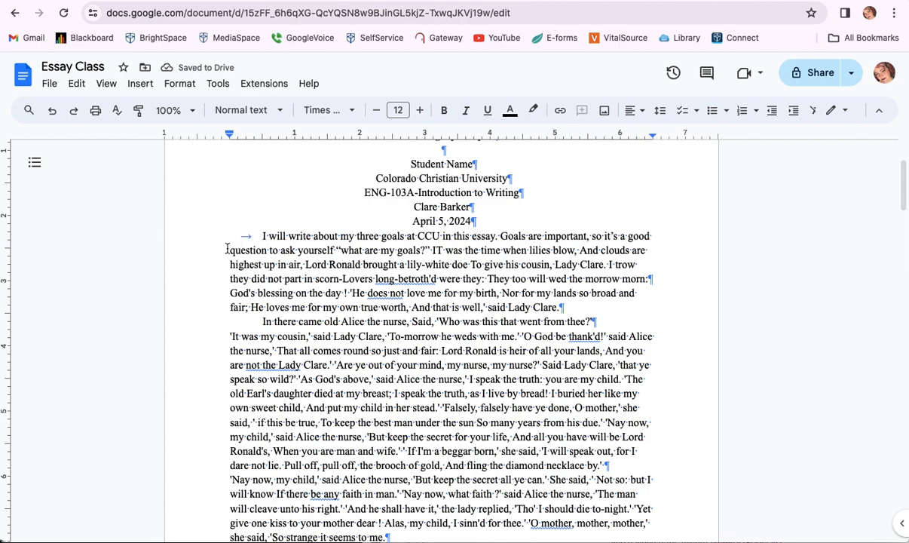
Insert a page break after the date so the essay starts on page 2
click(140, 85)
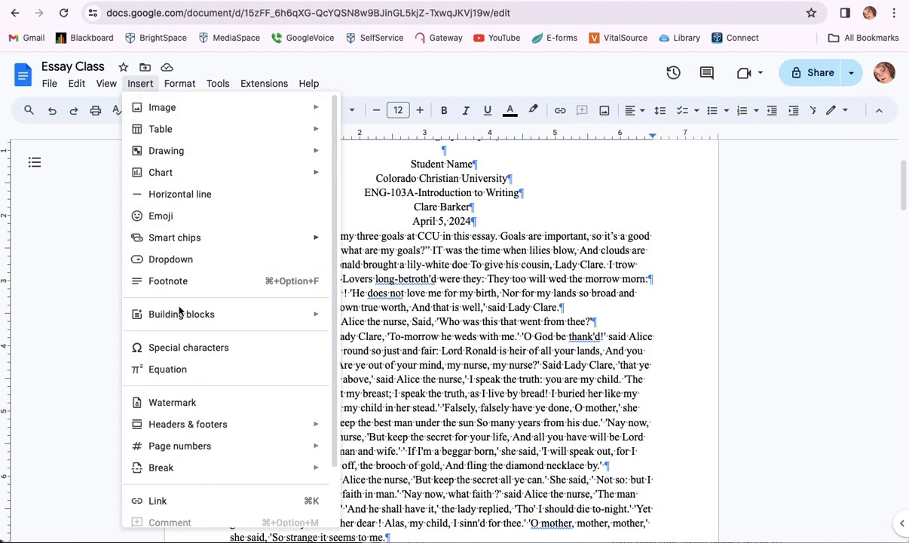
mouse_move(203, 474)
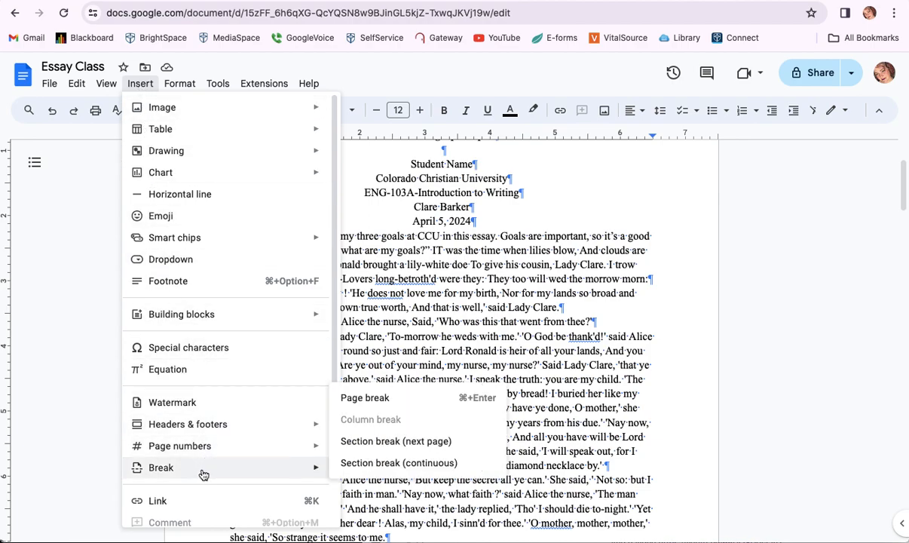
click(375, 400)
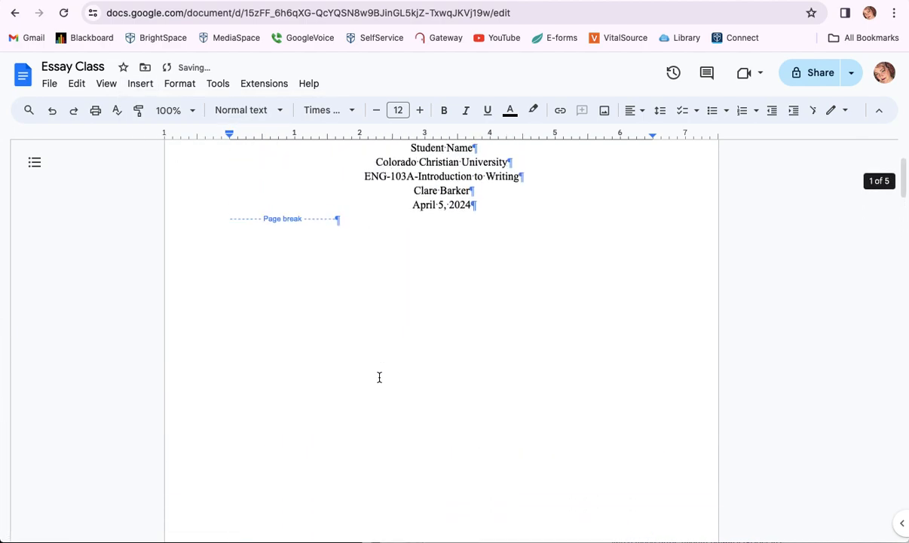
scroll(379, 377, up, 1)
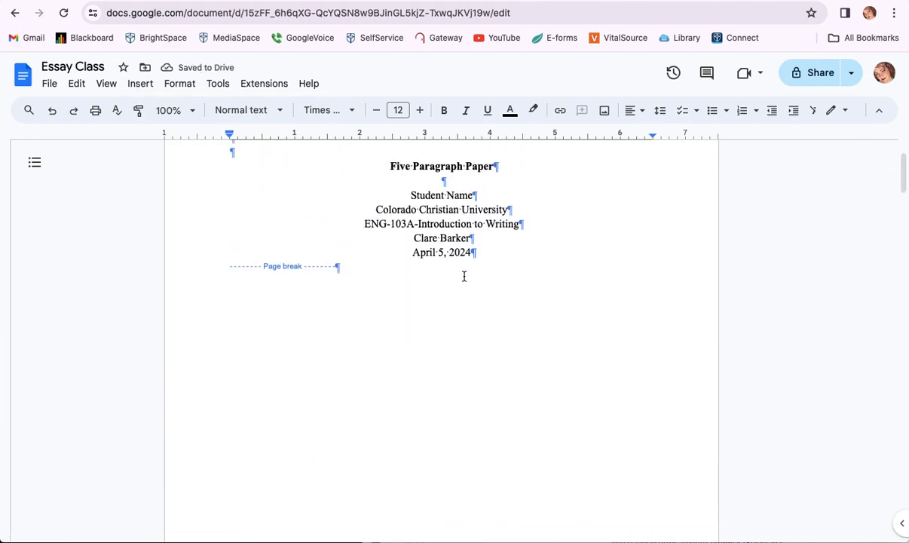
scroll(445, 245, up, 2)
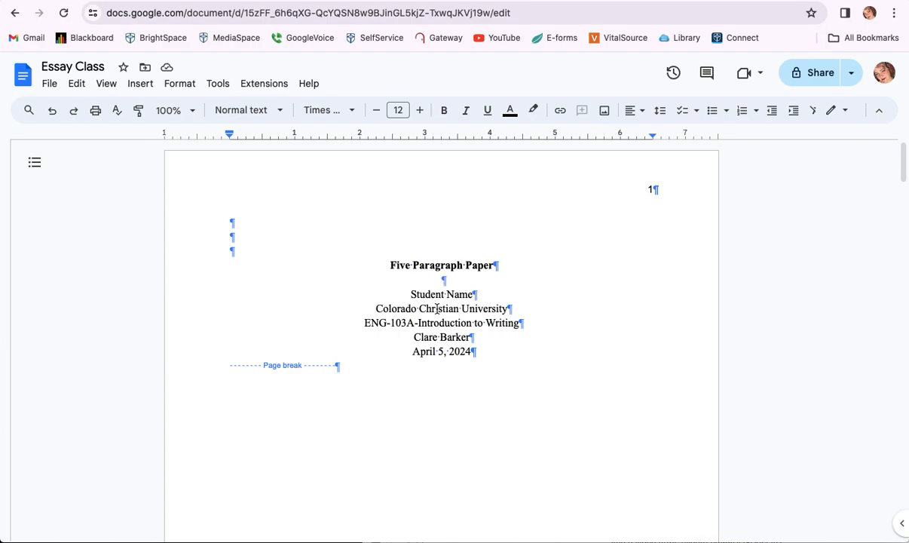
Select all the document text and set its line spacing to Double, then deselect
click(76, 85)
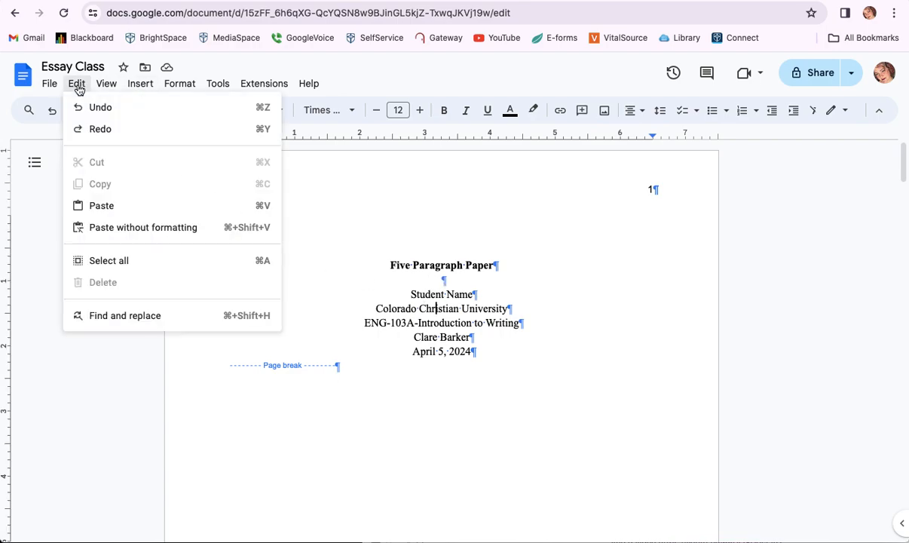
click(117, 260)
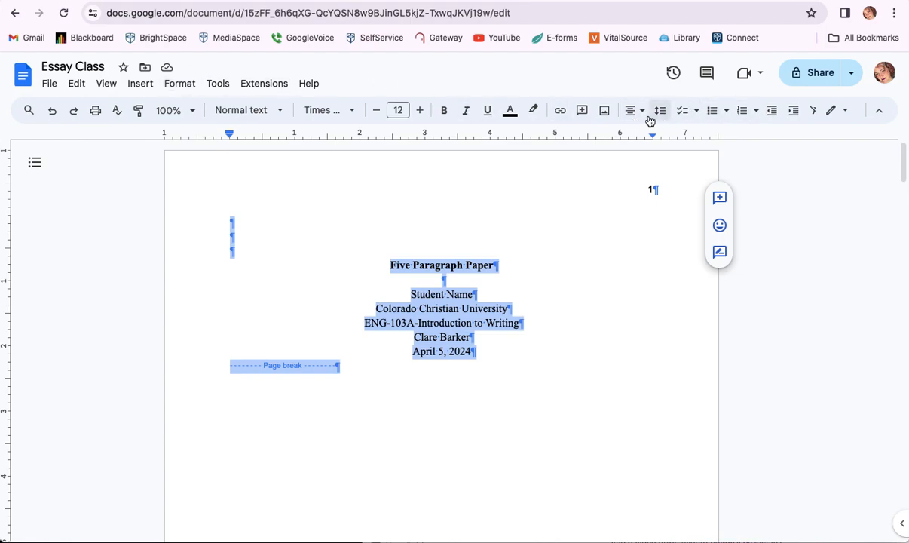
click(181, 85)
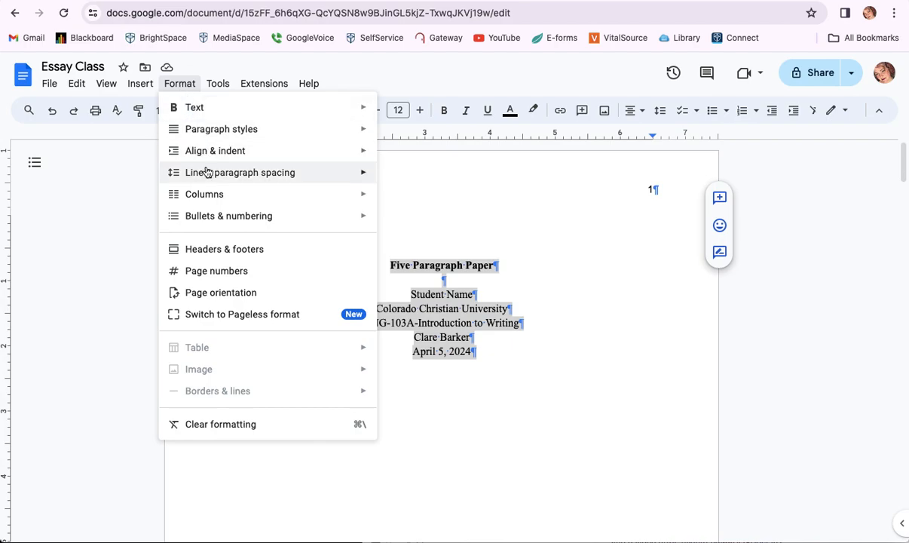
mouse_move(209, 179)
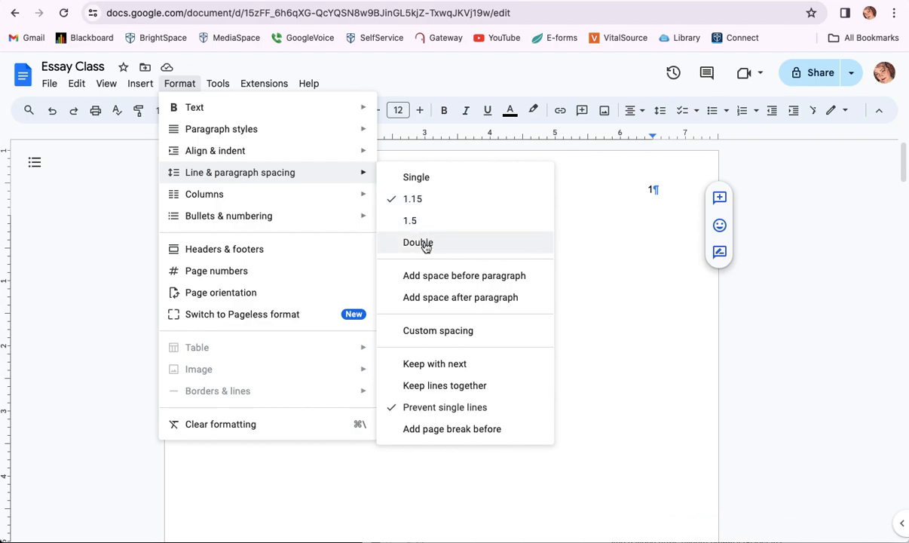
click(426, 243)
click(434, 309)
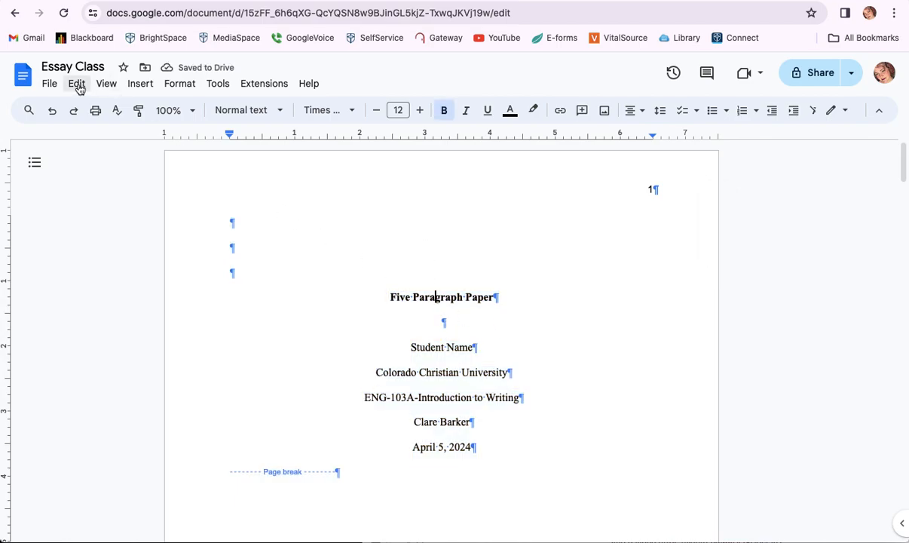
Turn off Show non-printing characters and scroll through to review the clean title page
click(108, 85)
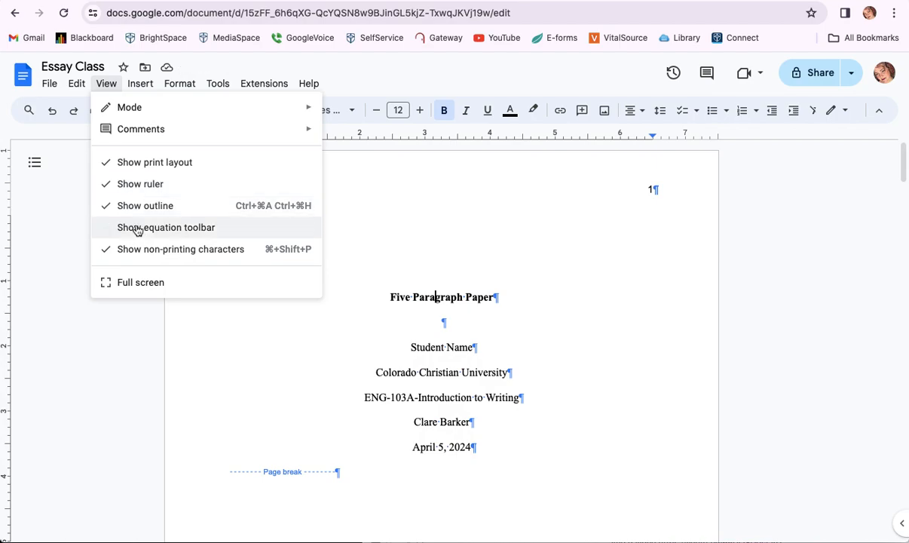
click(143, 249)
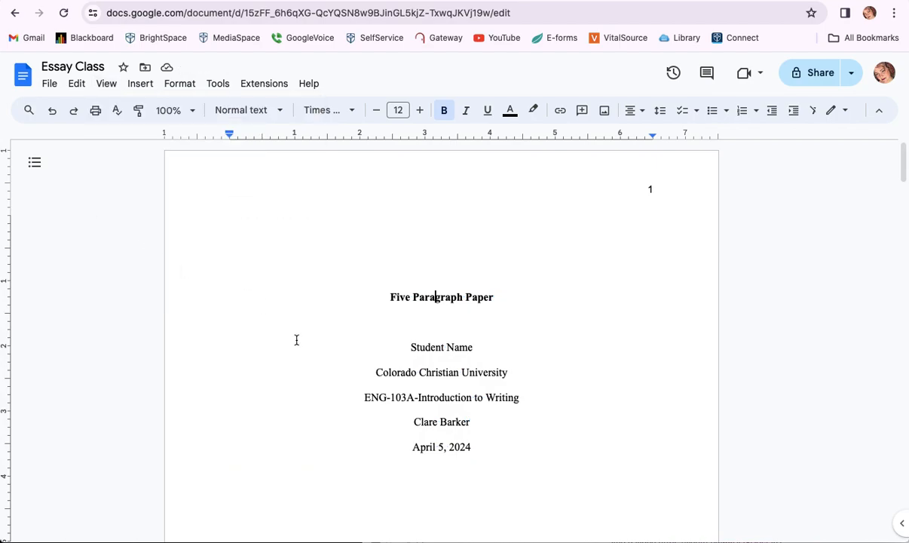
scroll(291, 347, down, 4)
scroll(291, 349, down, 6)
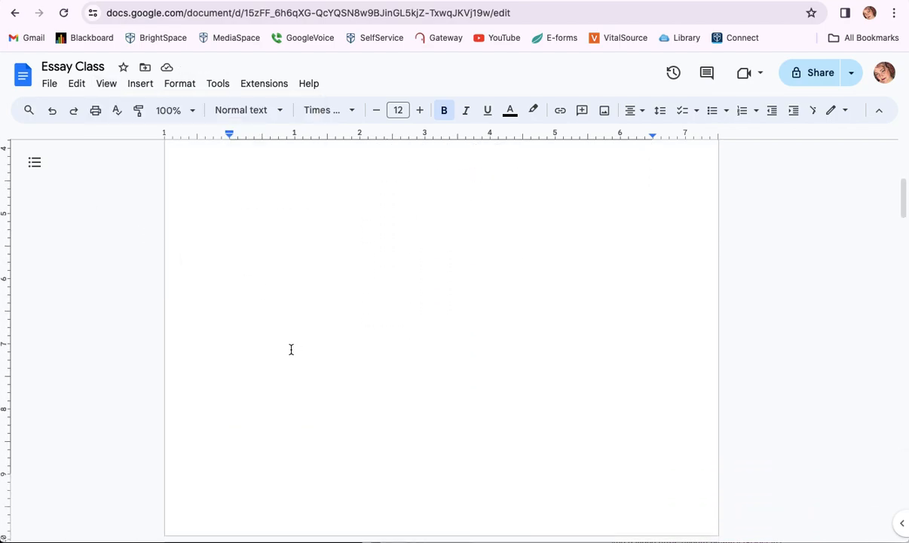
scroll(291, 349, up, 10)
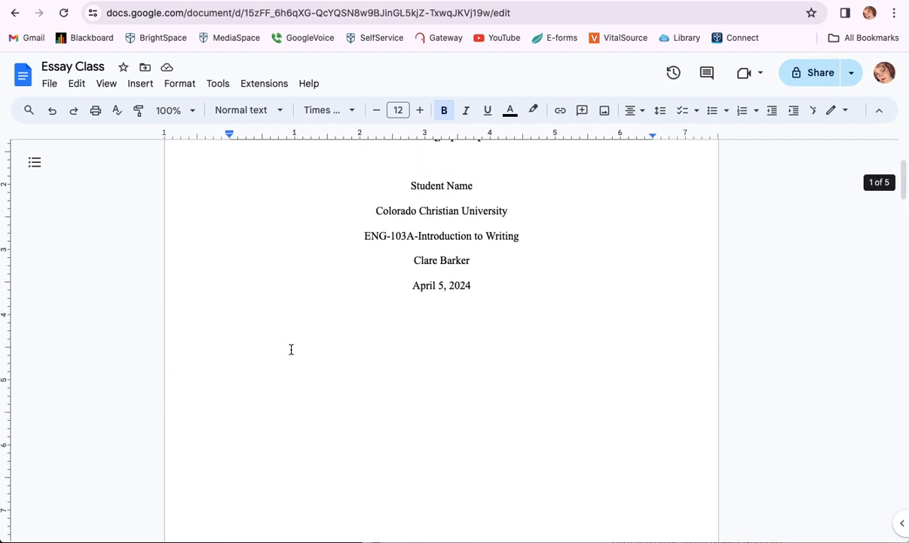